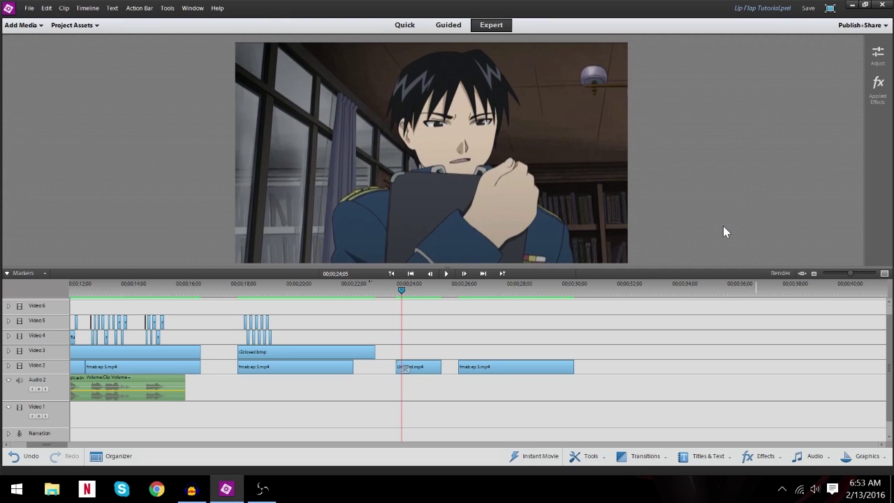
Step: Play the Untitled.mp4 and second fmab ep 5.mp4 source clips to examine the character's mouth movement
{"action": "key", "text": "space"}
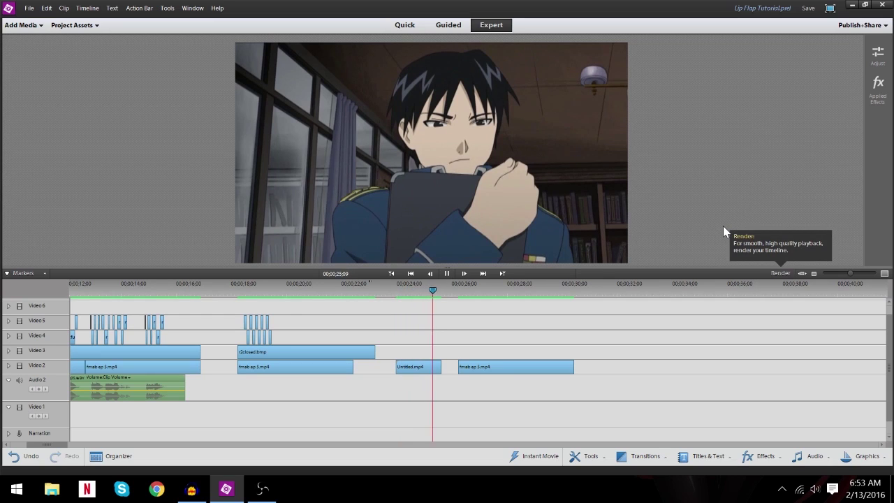
{"action": "left_click", "coordinate": [482, 287]}
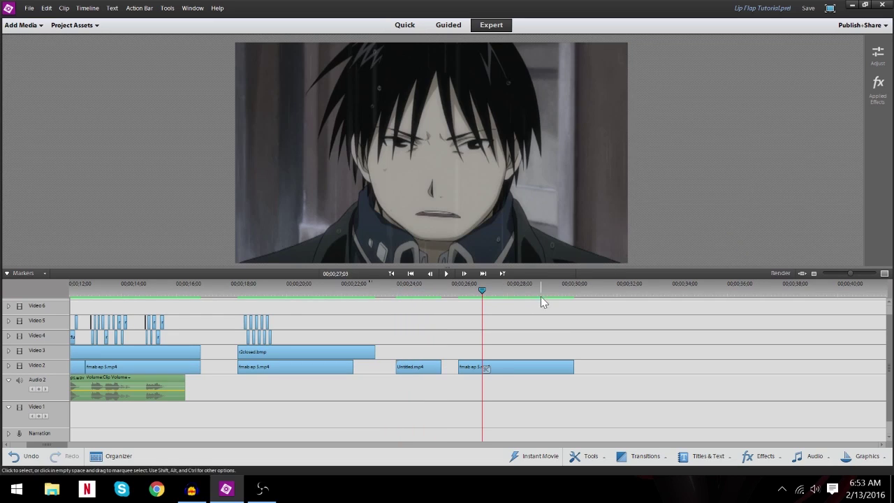
{"action": "key", "text": "space"}
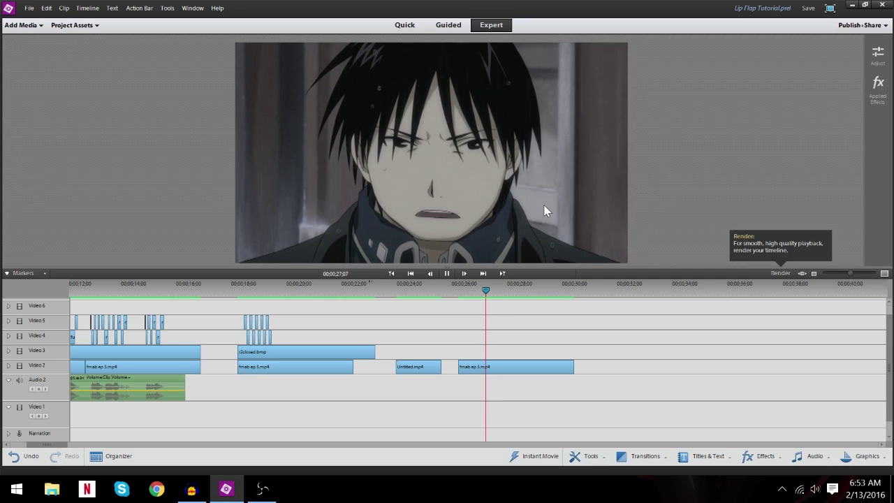
{"action": "key", "text": "space"}
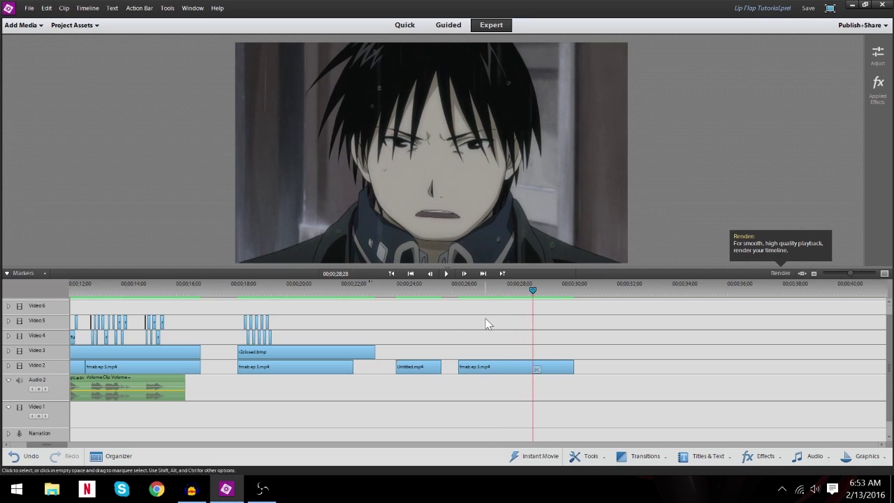
Step: Preview the closed-mouth frame of Untitled.mp4 at 00;00;24;00 in Freeze Frame, then close it without exporting
{"action": "left_click", "coordinate": [399, 288]}
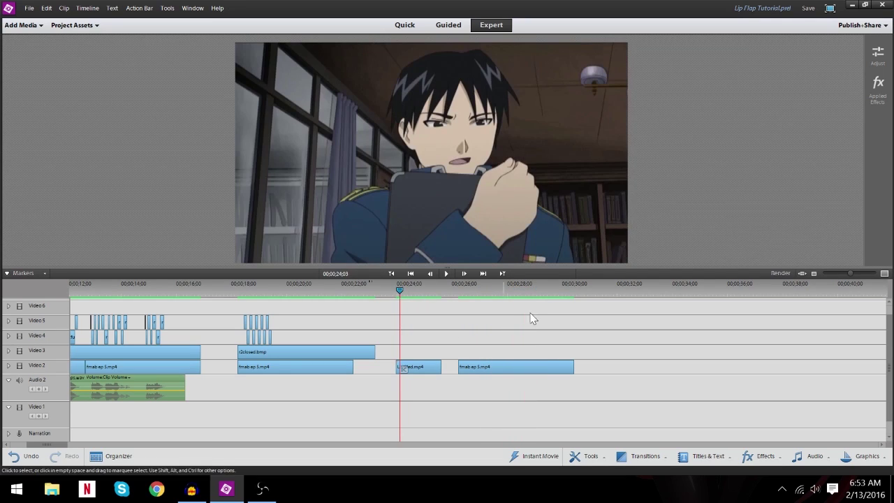
{"action": "left_click", "coordinate": [883, 275]}
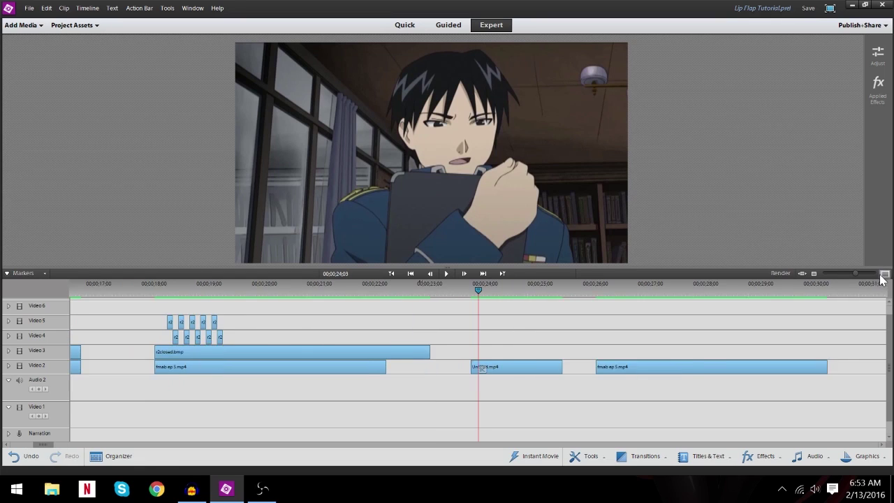
{"action": "key", "text": "Left"}
{"action": "key", "text": "Left"}
{"action": "key", "text": "Left"}
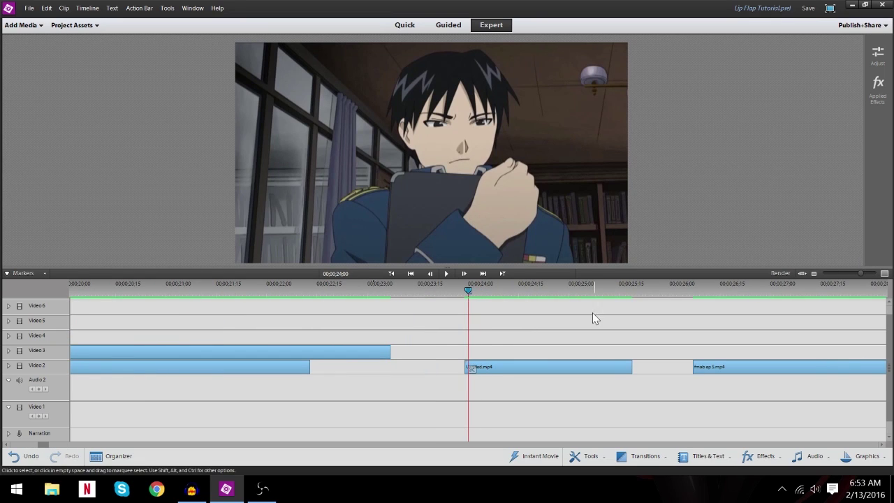
{"action": "left_click", "coordinate": [168, 8]}
{"action": "left_click", "coordinate": [196, 52]}
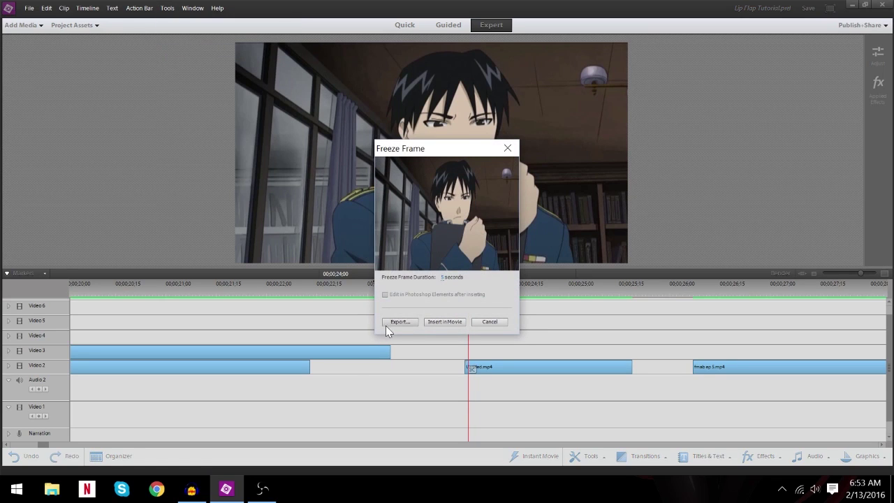
{"action": "left_click", "coordinate": [507, 148]}
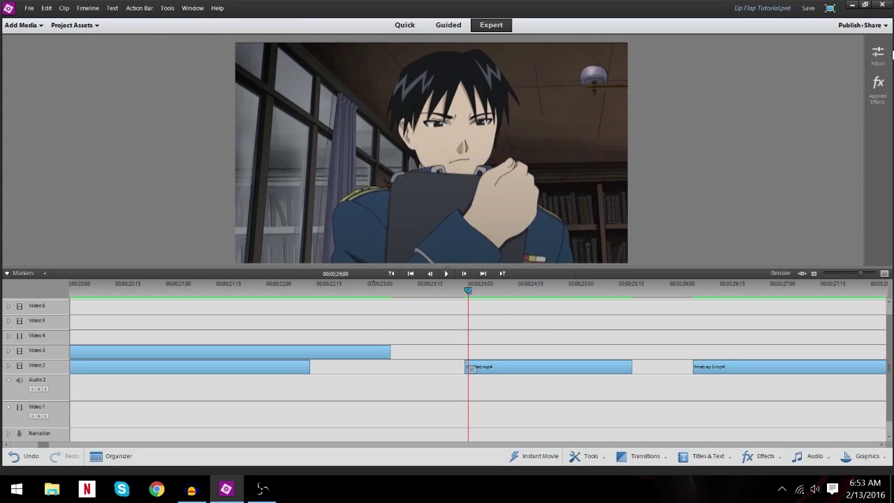
Step: Compare the half-open mouth frame at 00;00;24;04 with the closed-mouth frame of fmab ep 5.mp4 at 00;00;26;08
{"action": "left_click_drag", "start_coordinate": [471, 367], "coordinate": [485, 368]}
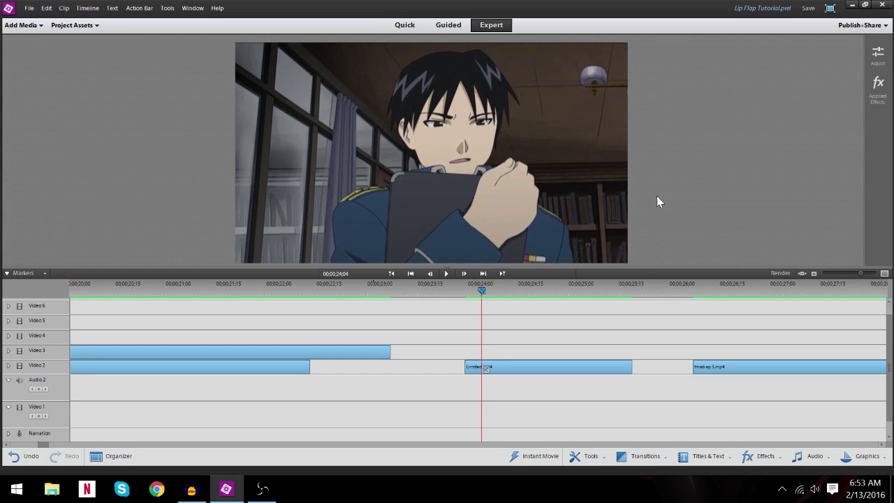
{"action": "left_click", "coordinate": [696, 287]}
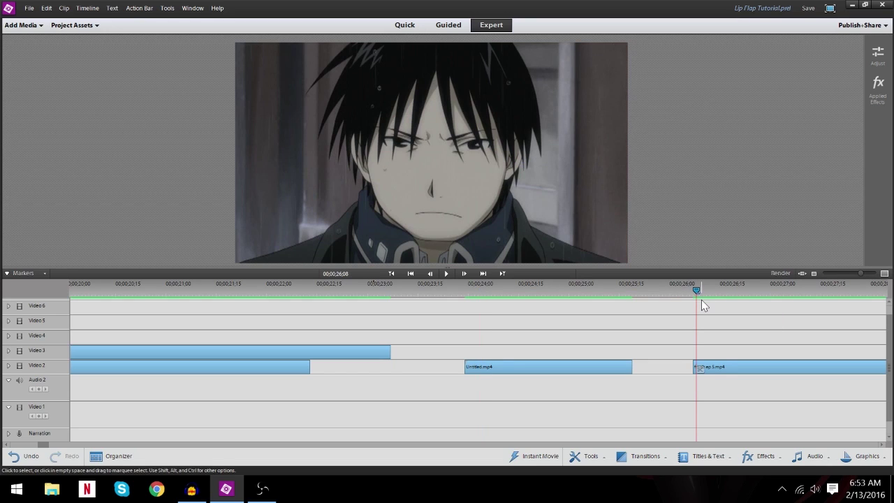
{"action": "left_click", "coordinate": [481, 287]}
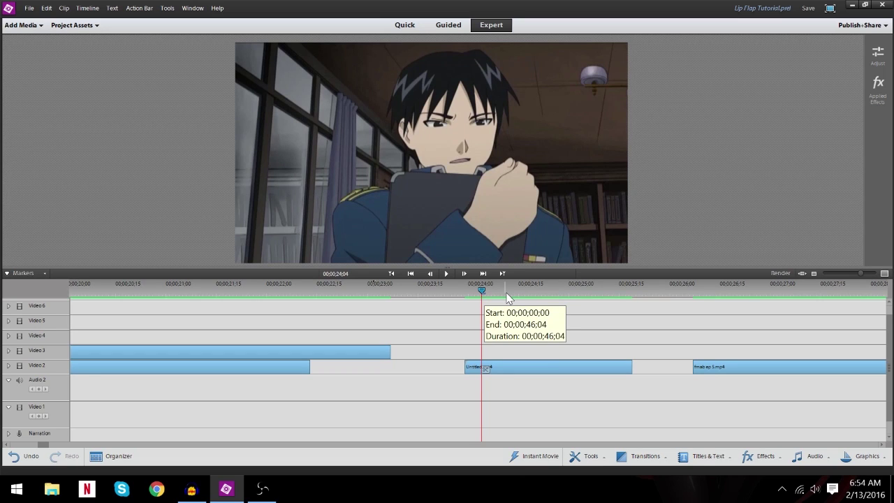
Step: Review the finished lip-flap sequence at the start of the timeline and play it against its audio
{"action": "scroll", "coordinate": [452, 352], "scroll_direction": "up", "scroll_amount": 5}
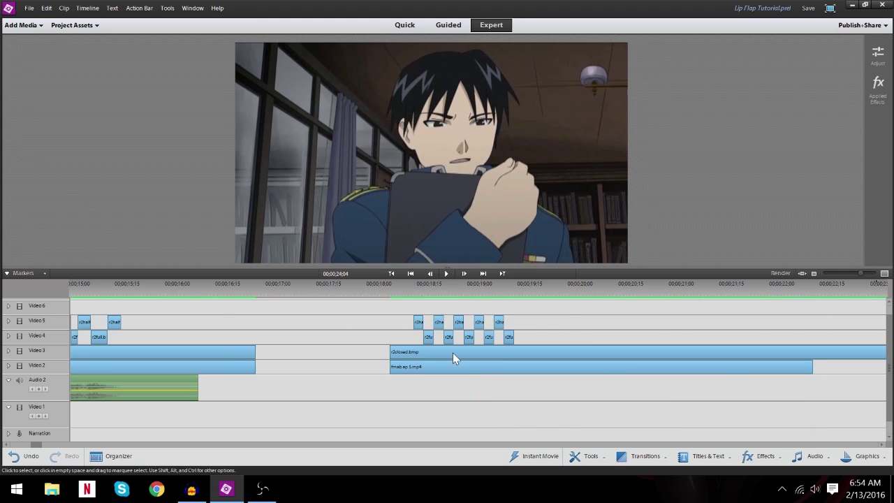
{"action": "left_click", "coordinate": [813, 273]}
{"action": "left_click", "coordinate": [95, 285]}
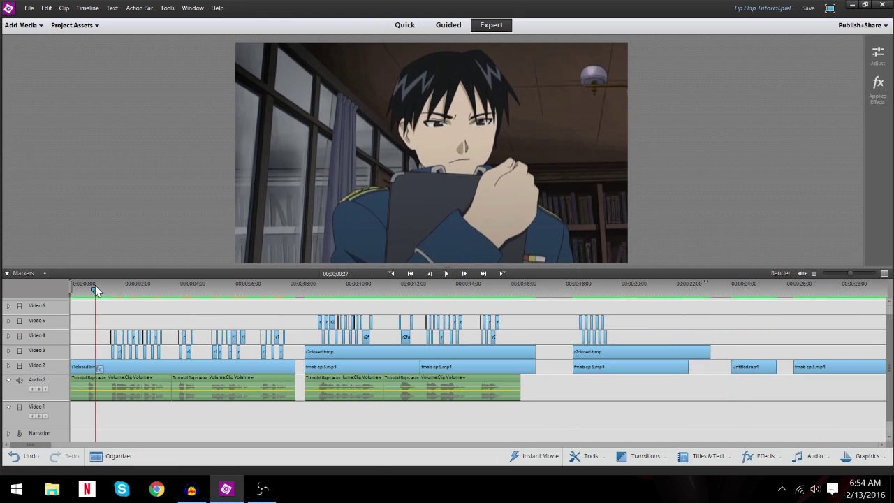
{"action": "left_click", "coordinate": [884, 273]}
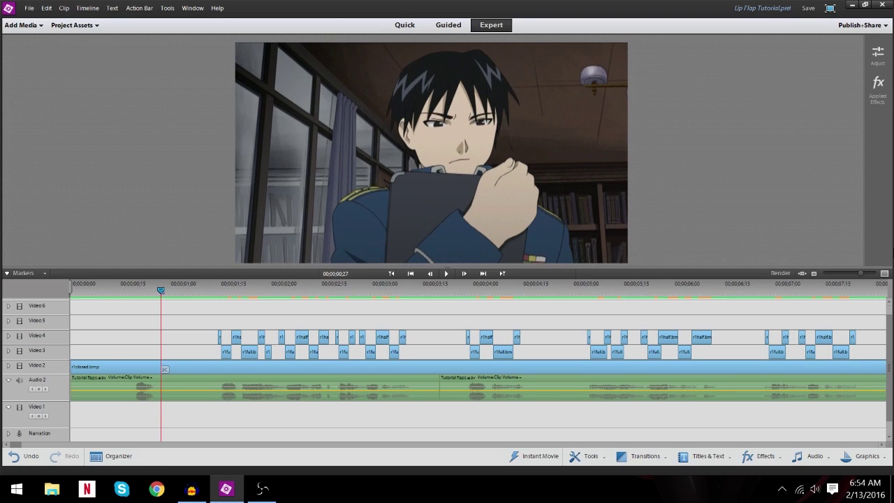
{"action": "left_click", "coordinate": [812, 274]}
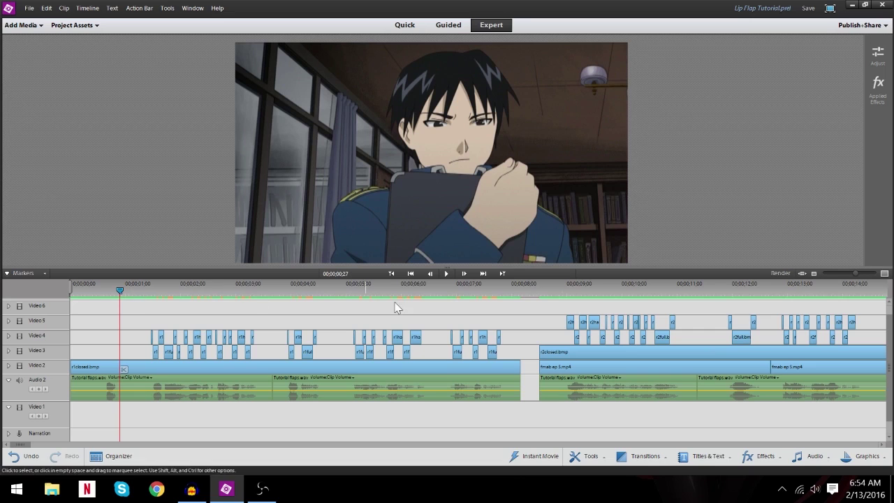
{"action": "left_click", "coordinate": [883, 274]}
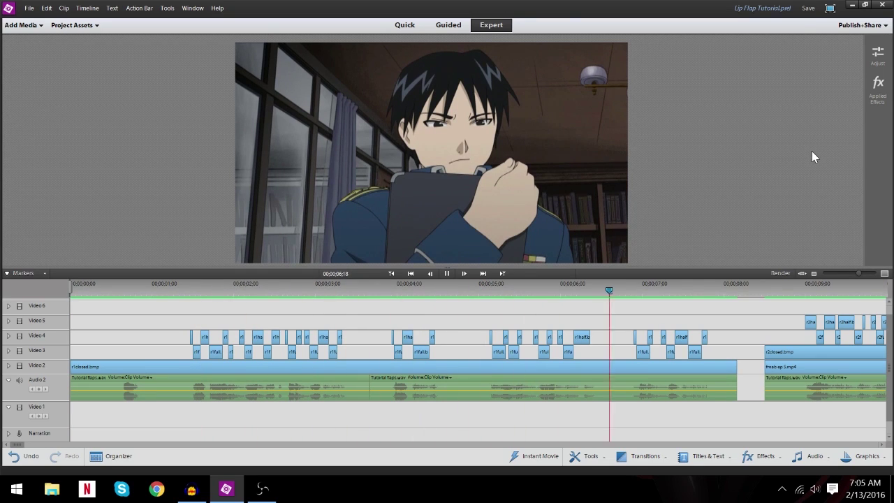
{"action": "key", "text": "space"}
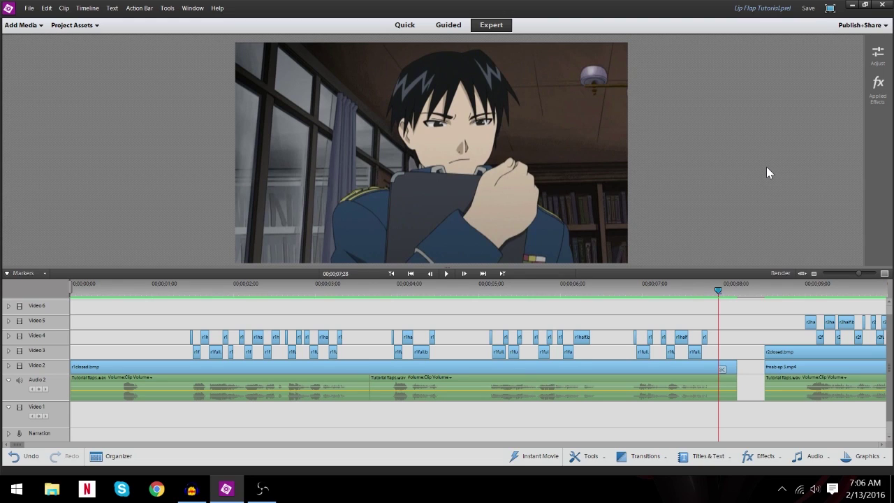
Step: Examine the half-open mouth images on Video 4 around the second phrase and view the frame at 00;00;04;02
{"action": "left_click", "coordinate": [394, 279]}
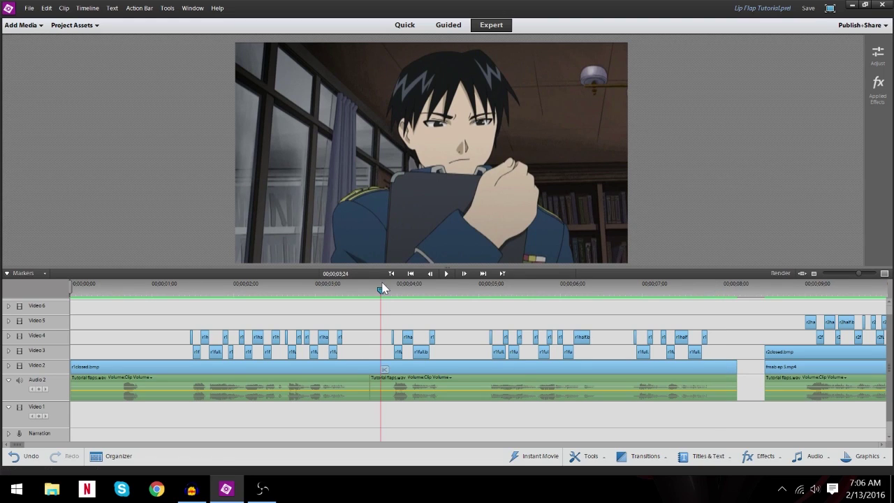
{"action": "left_click", "coordinate": [884, 274]}
{"action": "left_click", "coordinate": [884, 275]}
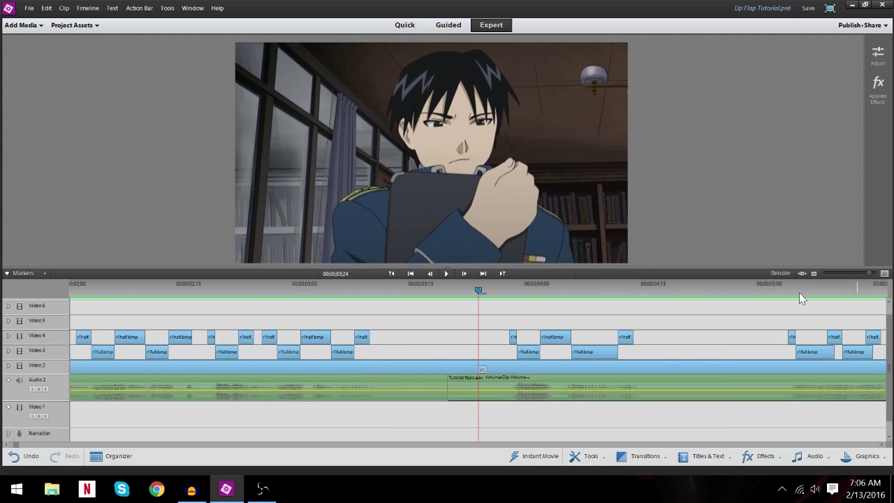
{"action": "scroll", "coordinate": [602, 331], "scroll_direction": "down", "scroll_amount": 2}
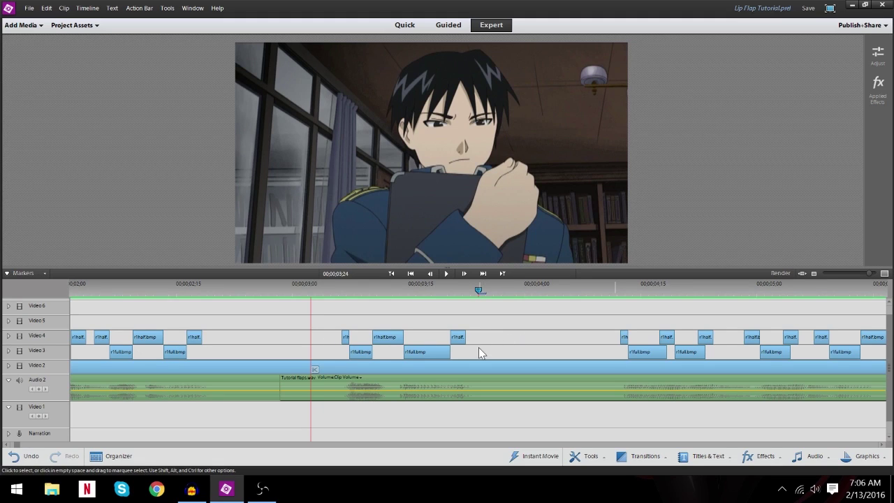
{"action": "left_click_drag", "start_coordinate": [335, 338], "coordinate": [558, 343]}
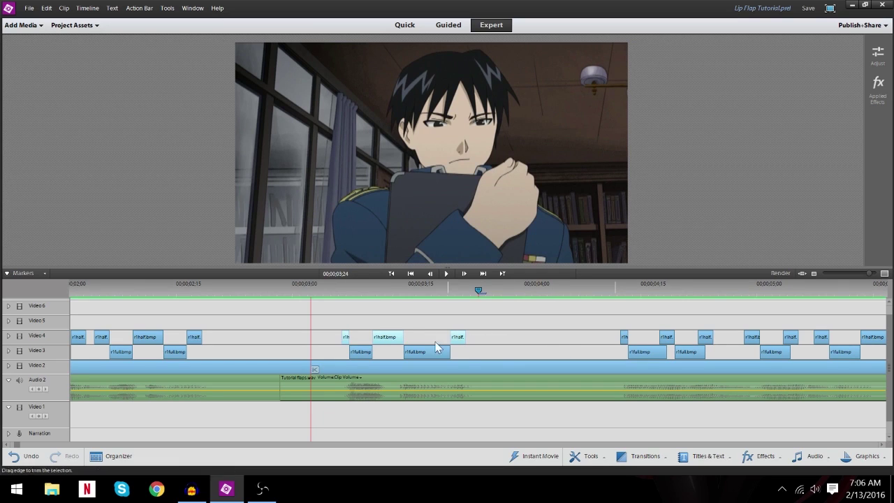
{"action": "left_click", "coordinate": [374, 284]}
{"action": "left_click_drag", "start_coordinate": [498, 348], "coordinate": [344, 365]}
{"action": "left_click", "coordinate": [425, 307]}
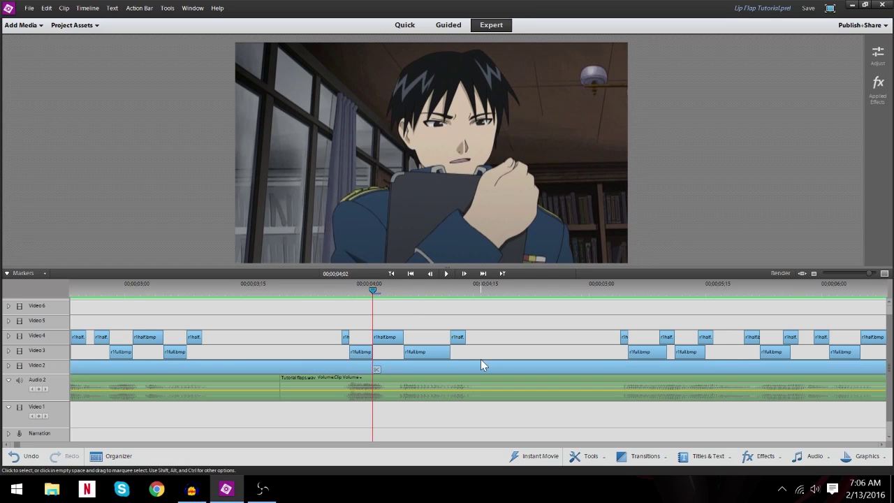
Step: Examine the fully open mouth images on Video 3 at 00;00;04;08 and the closed-mouth image on Video 2 at 00;00;04;19
{"action": "left_click_drag", "start_coordinate": [437, 353], "coordinate": [358, 352]}
{"action": "left_click", "coordinate": [420, 296]}
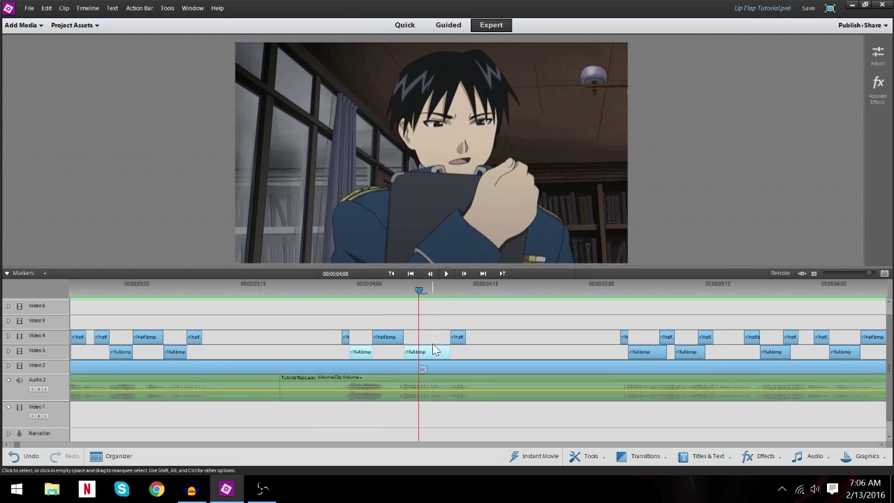
{"action": "left_click", "coordinate": [500, 365]}
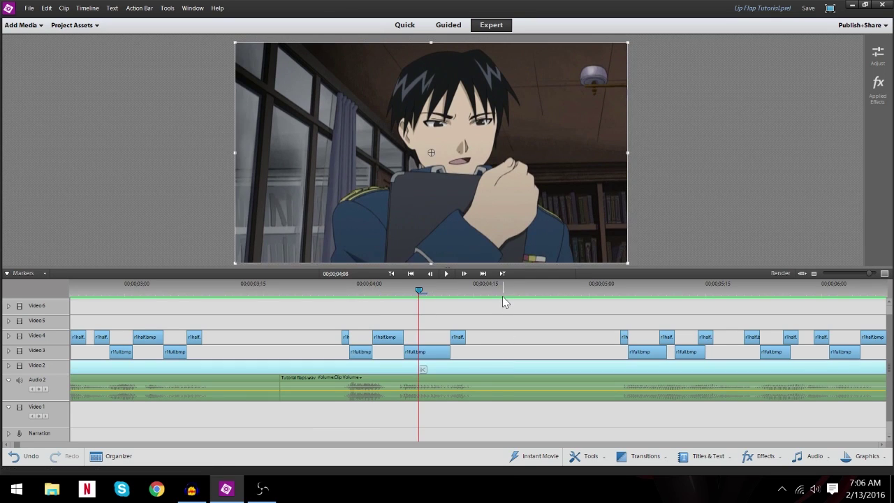
{"action": "left_click", "coordinate": [503, 298]}
{"action": "left_click", "coordinate": [524, 340]}
{"action": "left_click", "coordinate": [489, 321]}
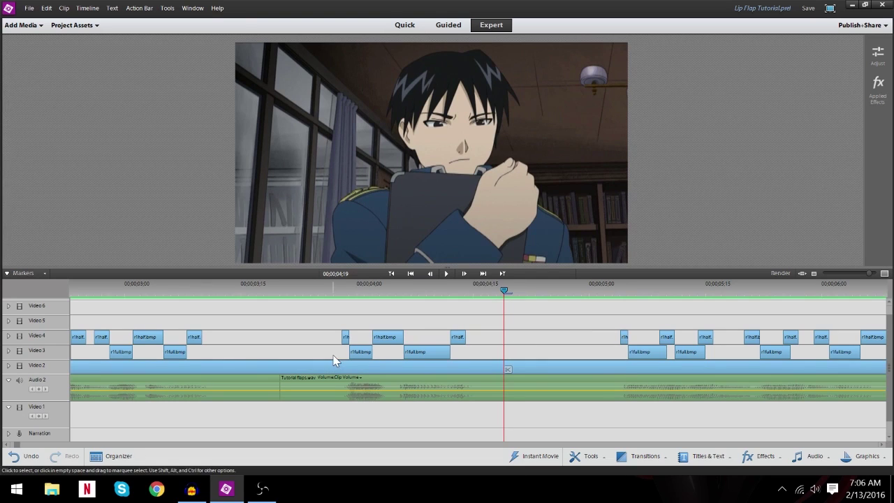
Step: Inspect the change from closed to half-open to fully open mouth where the second phrase begins, up to 00;00;03;29
{"action": "left_click", "coordinate": [816, 273]}
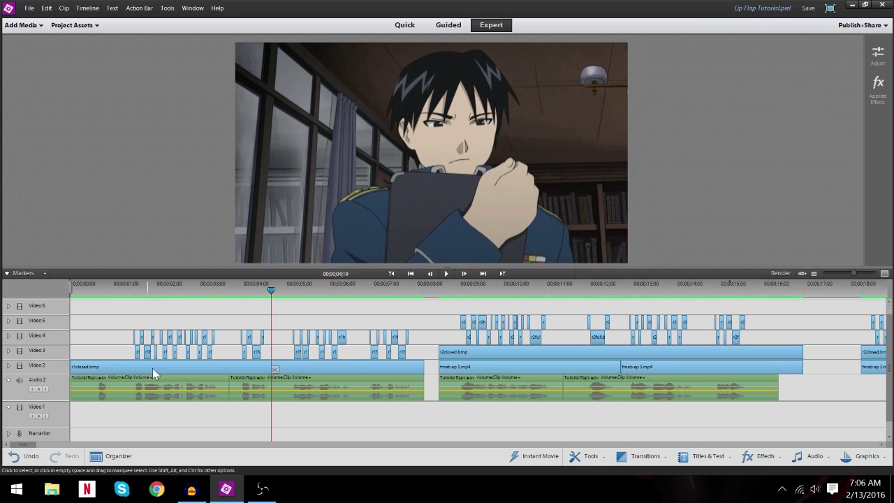
{"action": "left_click", "coordinate": [243, 296]}
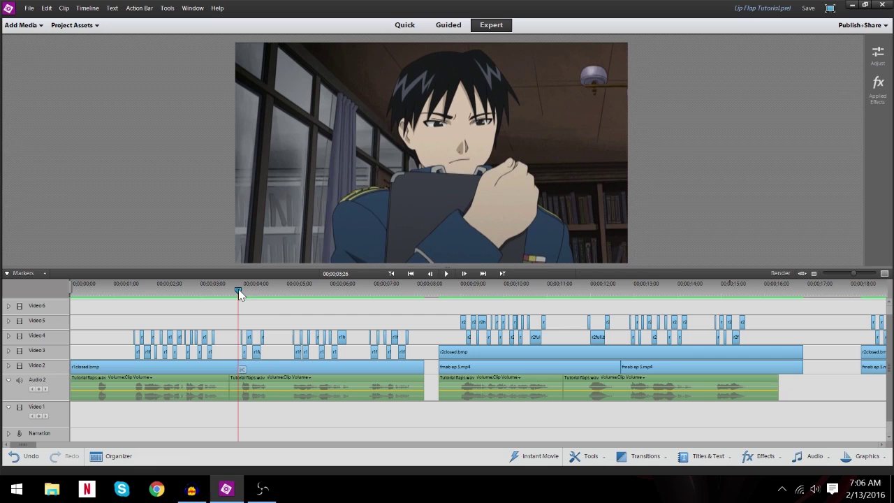
{"action": "left_click", "coordinate": [884, 273]}
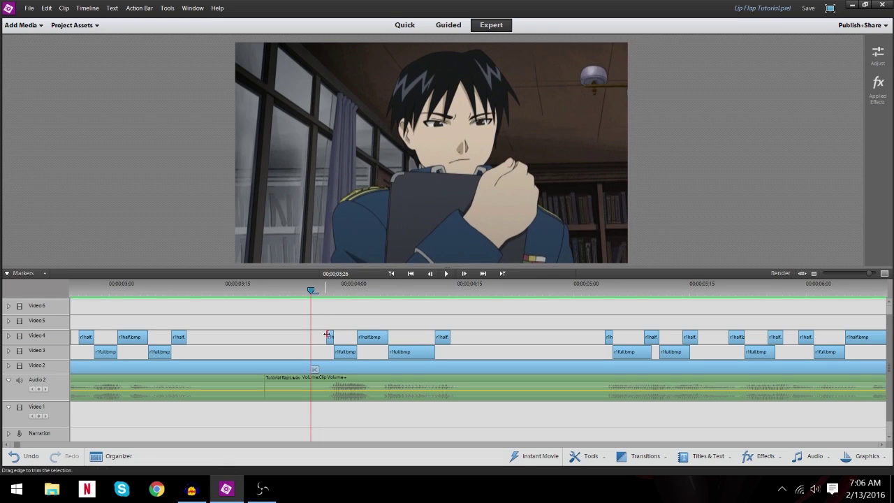
{"action": "left_click", "coordinate": [328, 285]}
{"action": "key", "text": "Right"}
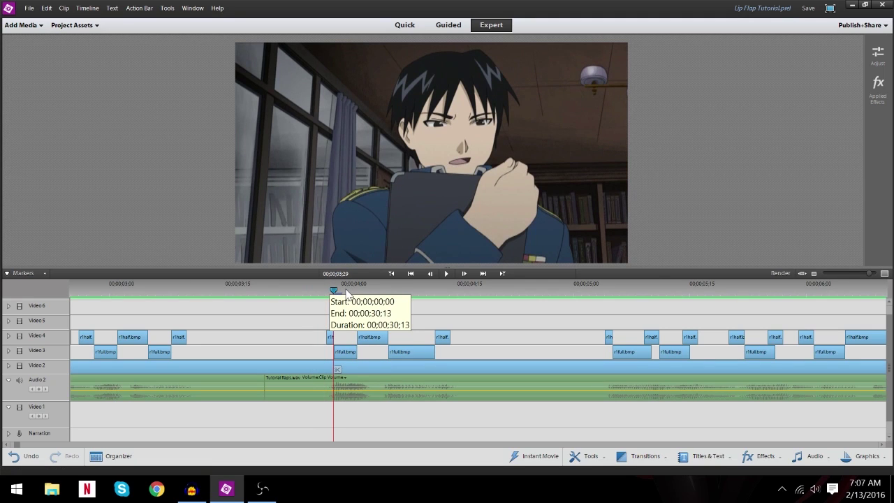
Step: Compare the closed-mouth frames at 00;00;04;20 and 00;00;04;17 with the opening mouth frames from 00;00;03;27 to 00;00;03;29
{"action": "left_click", "coordinate": [498, 292]}
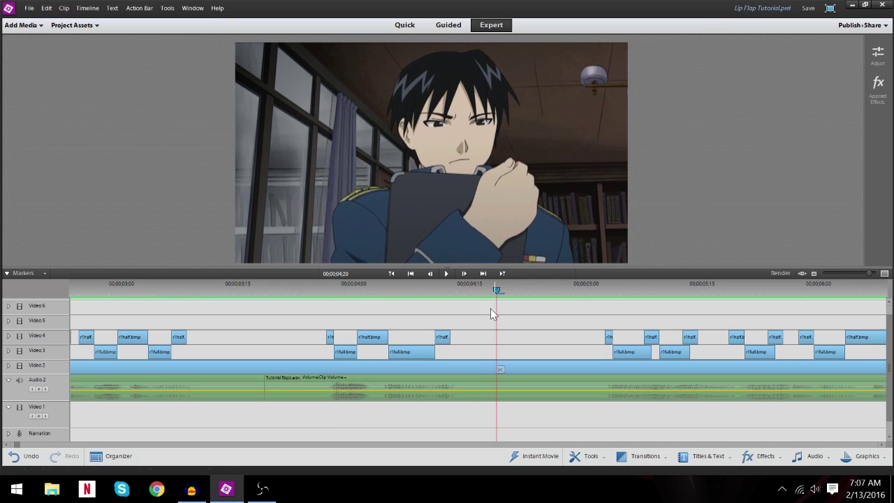
{"action": "left_click", "coordinate": [332, 292]}
{"action": "key", "text": "Left"}
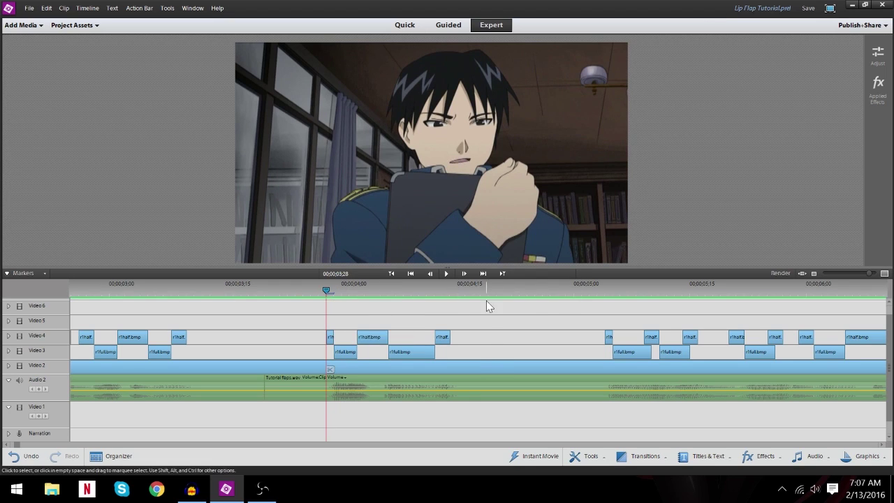
{"action": "key", "text": "Right"}
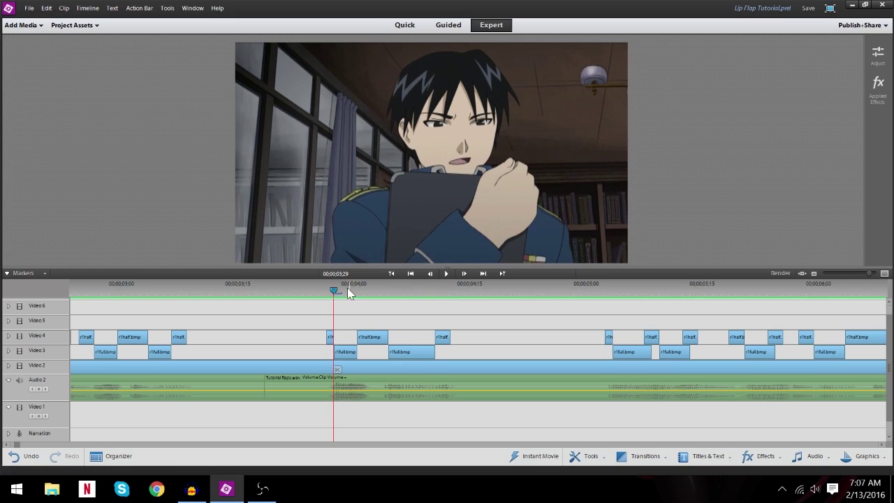
{"action": "left_click", "coordinate": [472, 288]}
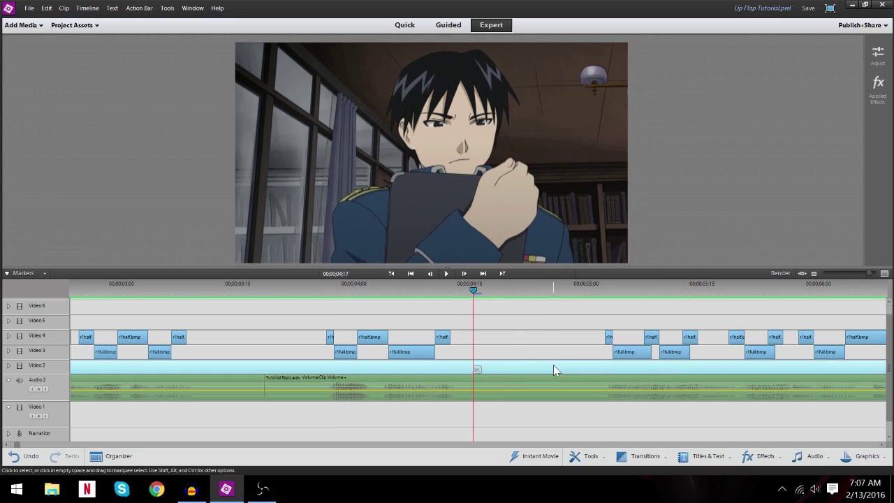
{"action": "left_click", "coordinate": [318, 288]}
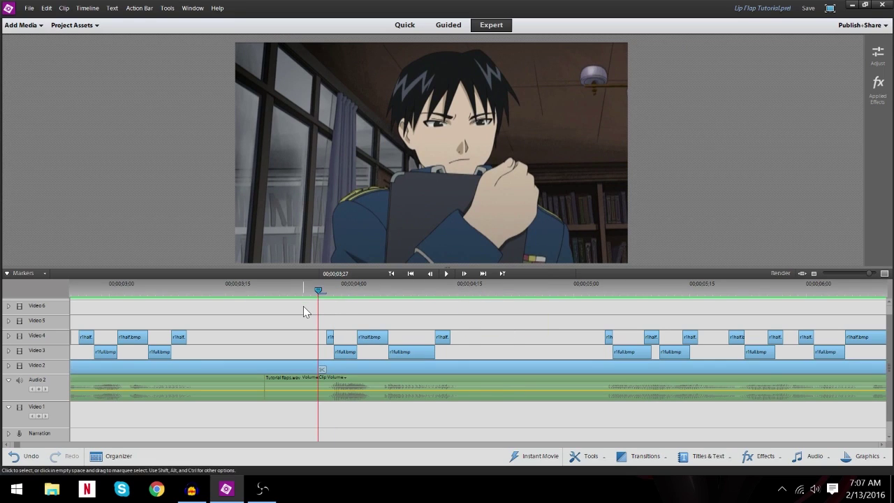
Step: Scrub and play the second phrase to review its half-open and fully open mouth images against the audio
{"action": "left_click", "coordinate": [326, 292]}
{"action": "left_click_drag", "start_coordinate": [327, 292], "coordinate": [461, 320]}
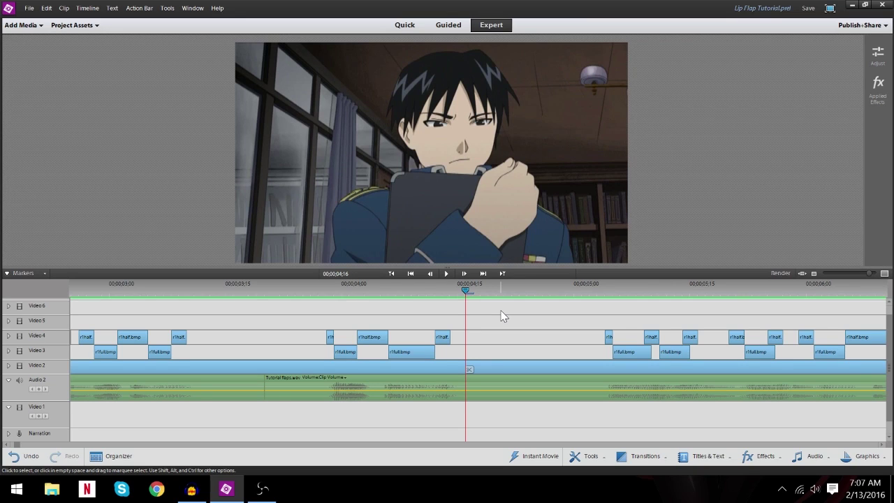
{"action": "left_click", "coordinate": [395, 353]}
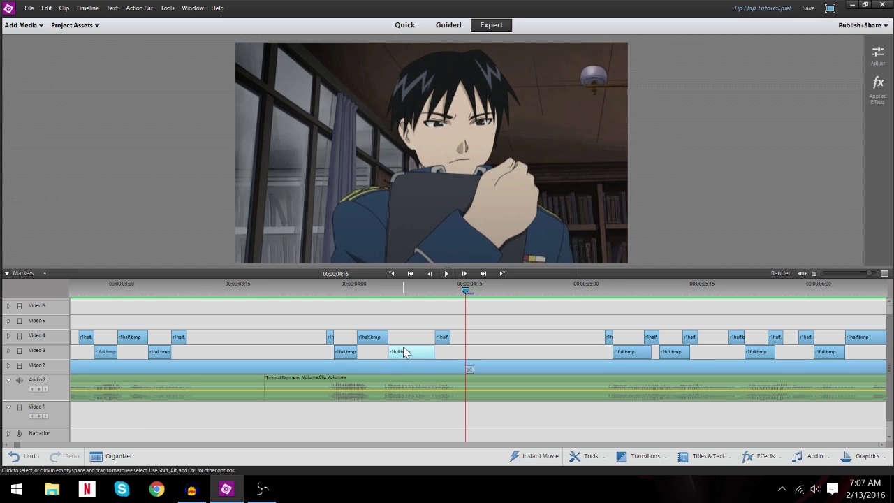
{"action": "left_click", "coordinate": [441, 338]}
{"action": "left_click_drag", "start_coordinate": [318, 286], "coordinate": [327, 294]}
{"action": "key", "text": "space"}
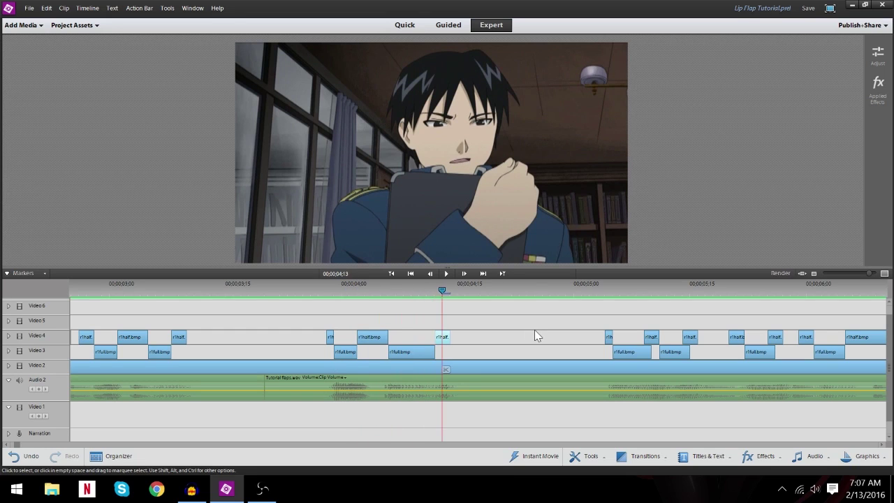
{"action": "left_click", "coordinate": [318, 286]}
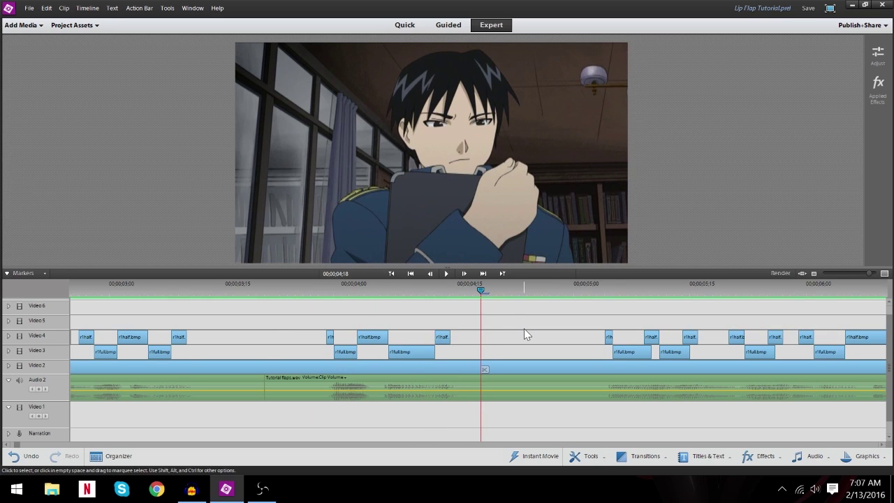
Step: Step through the third phrase frame by frame from 00;00;05;03 to 00;00;05;16, examining each mouth image change
{"action": "left_click", "coordinate": [262, 287]}
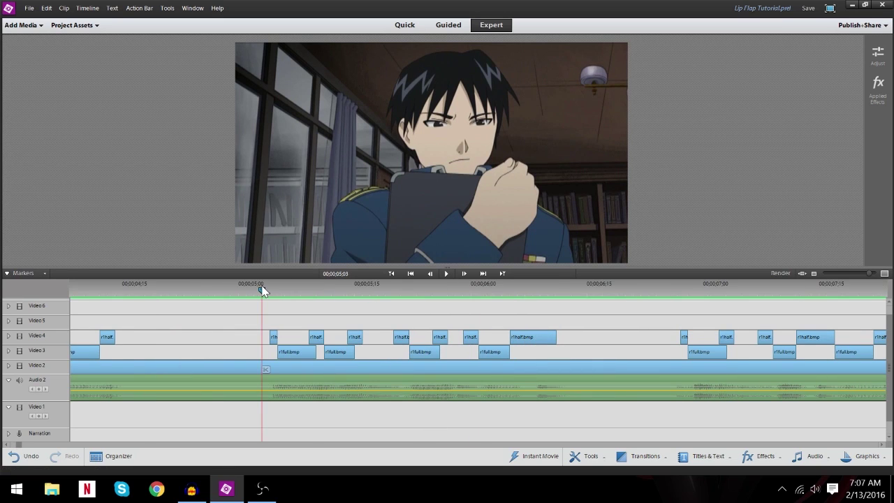
{"action": "key", "text": "Right"}
{"action": "key", "text": "Right"}
{"action": "key", "text": "Right"}
{"action": "key", "text": "Right"}
{"action": "key", "text": "Right"}
{"action": "key", "text": "Right"}
{"action": "key", "text": "Right"}
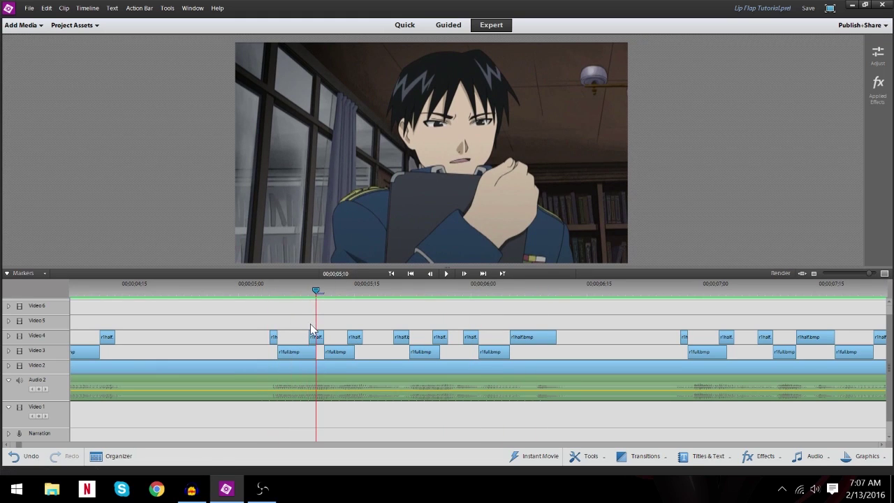
{"action": "key", "text": "Right"}
{"action": "key", "text": "Right"}
{"action": "key", "text": "Right"}
{"action": "key", "text": "Right"}
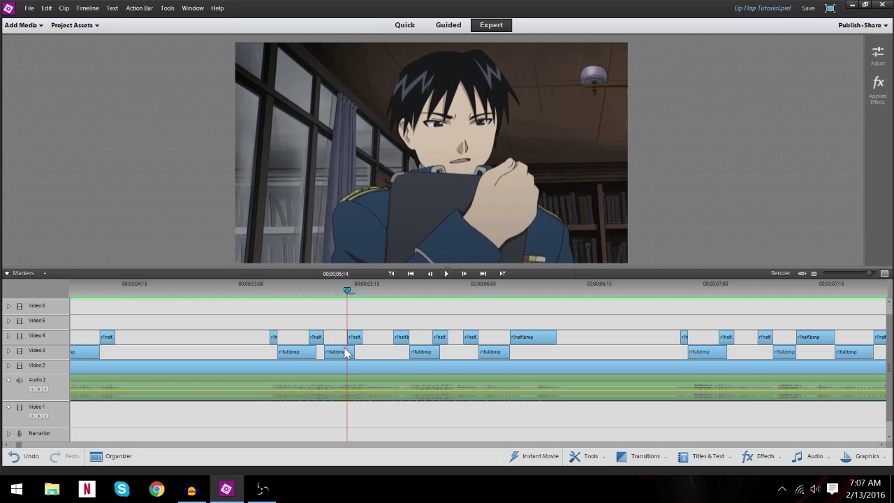
{"action": "left_click_drag", "start_coordinate": [345, 349], "coordinate": [359, 349]}
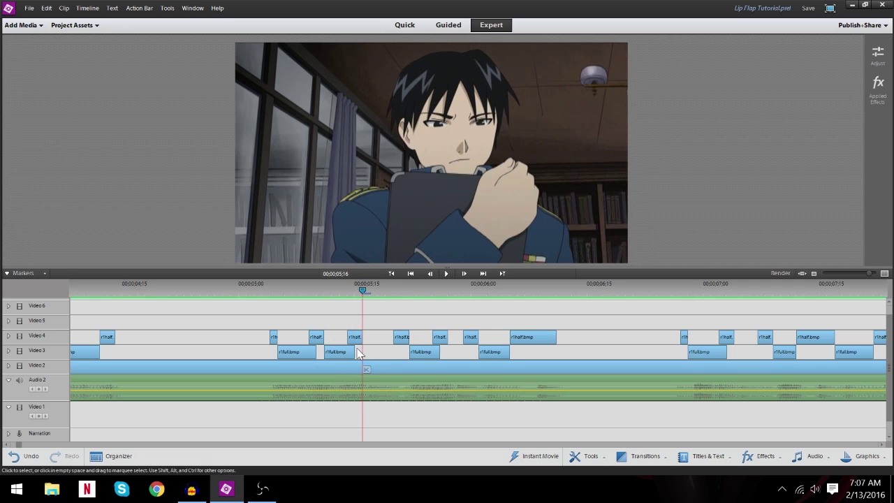
Step: Scrub across the opening of the third phrase and play it from just after 00;00;05;00
{"action": "left_click_drag", "start_coordinate": [245, 279], "coordinate": [369, 357]}
{"action": "left_click", "coordinate": [252, 288]}
{"action": "key", "text": "space"}
{"action": "left_click", "coordinate": [253, 286]}
{"action": "key", "text": "space"}
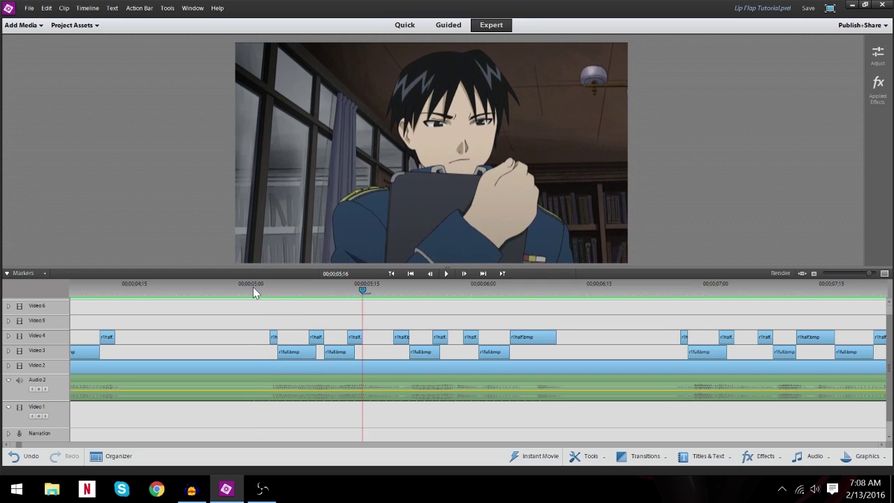
{"action": "key", "text": "space"}
Step: Examine the third phrase's opening mouth frames again, through to the closed-mouth gap at 00;00;05;19
{"action": "key", "text": "Right"}
{"action": "key", "text": "Right"}
{"action": "key", "text": "Right"}
{"action": "key", "text": "Right"}
{"action": "key", "text": "Right"}
{"action": "key", "text": "Right"}
{"action": "key", "text": "Right"}
{"action": "key", "text": "Right"}
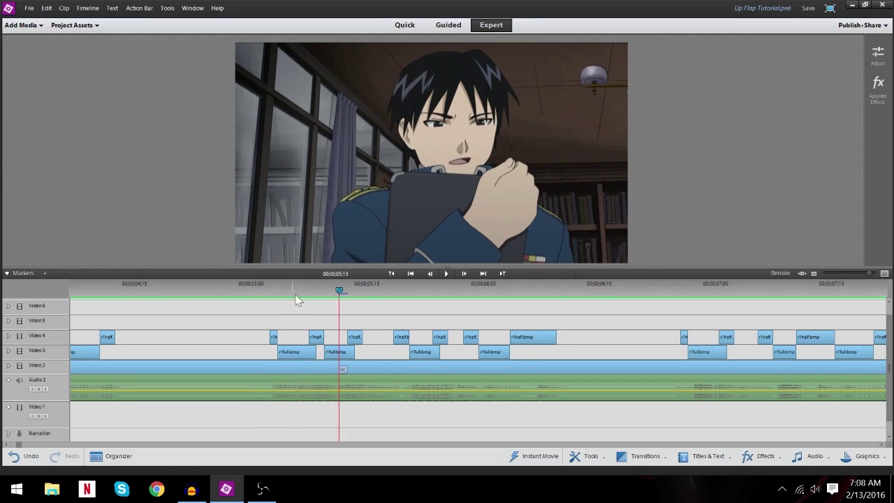
{"action": "scroll", "coordinate": [397, 319], "scroll_direction": "down", "scroll_amount": 2}
{"action": "left_click", "coordinate": [167, 290]}
{"action": "key", "text": "Right"}
{"action": "key", "text": "Right"}
{"action": "key", "text": "Right"}
{"action": "key", "text": "Right"}
{"action": "key", "text": "Right"}
{"action": "key", "text": "Right"}
{"action": "key", "text": "Right"}
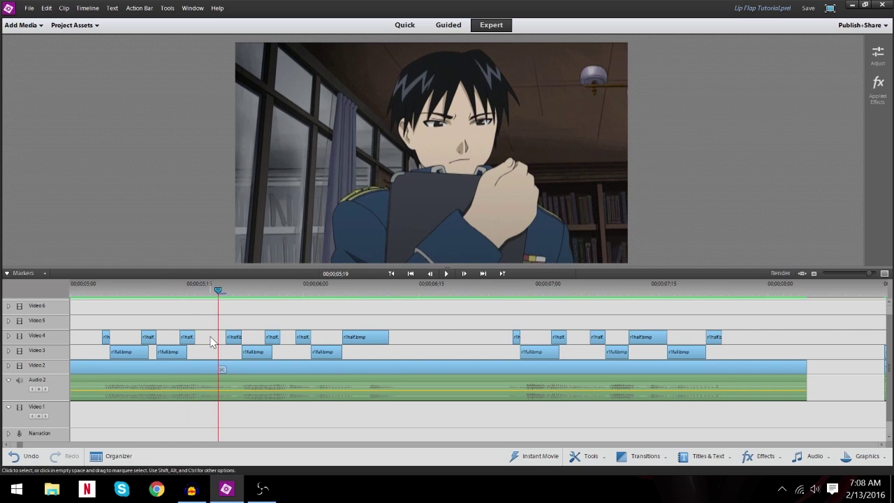
Step: Step through the mouth frames from 00;00;05;01 up to the closed-mouth gap in the middle of the third phrase
{"action": "scroll", "coordinate": [212, 341], "scroll_direction": "up", "scroll_amount": 3}
{"action": "left_click", "coordinate": [247, 292]}
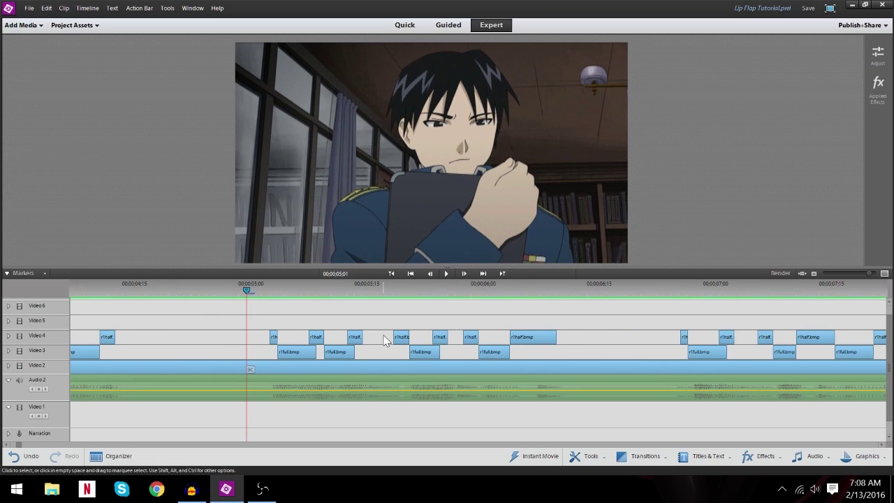
{"action": "key", "text": "Right"}
{"action": "key", "text": "Right"}
{"action": "key", "text": "Right"}
{"action": "key", "text": "Right"}
{"action": "key", "text": "Right"}
{"action": "key", "text": "Right"}
{"action": "key", "text": "Right"}
{"action": "key", "text": "Right"}
{"action": "key", "text": "Right"}
{"action": "key", "text": "Right"}
{"action": "key", "text": "Right"}
{"action": "key", "text": "Right"}
{"action": "key", "text": "Right"}
{"action": "key", "text": "Right"}
{"action": "key", "text": "Right"}
{"action": "key", "text": "Right"}
{"action": "key", "text": "Right"}
{"action": "key", "text": "Right"}
{"action": "key", "text": "Right"}
{"action": "key", "text": "Right"}
Step: Try extending the half-open image after the closed-mouth gap back to 00;00;05;16, previewing and undoing the extension
{"action": "left_click", "coordinate": [373, 288]}
{"action": "left_click_drag", "start_coordinate": [392, 339], "coordinate": [363, 347]}
{"action": "key", "text": "space"}
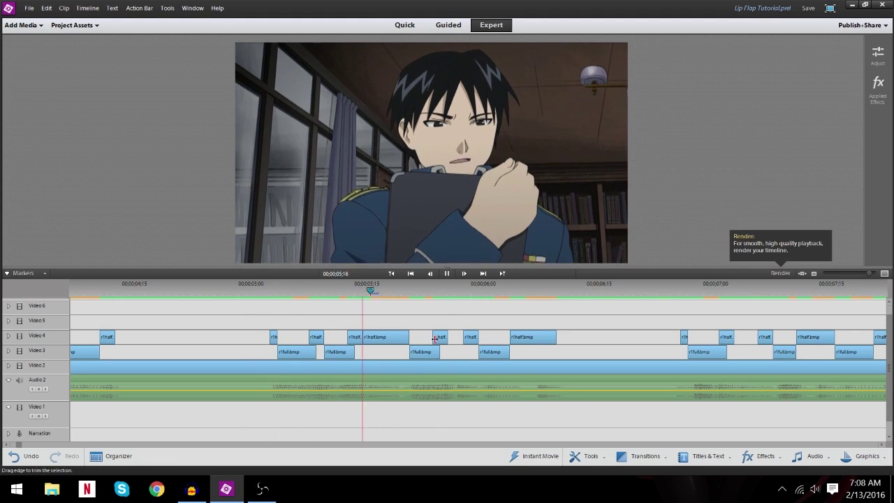
{"action": "key", "text": "space"}
{"action": "key", "text": "ctrl+z"}
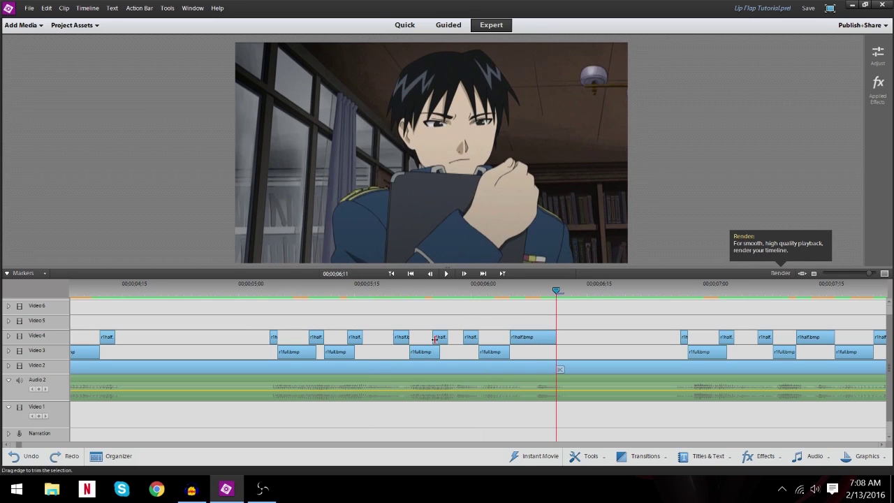
Step: Step from the closed-mouth frame at 00;00;05;18 through the following mouth images to 00;00;05;25
{"action": "left_click", "coordinate": [379, 289]}
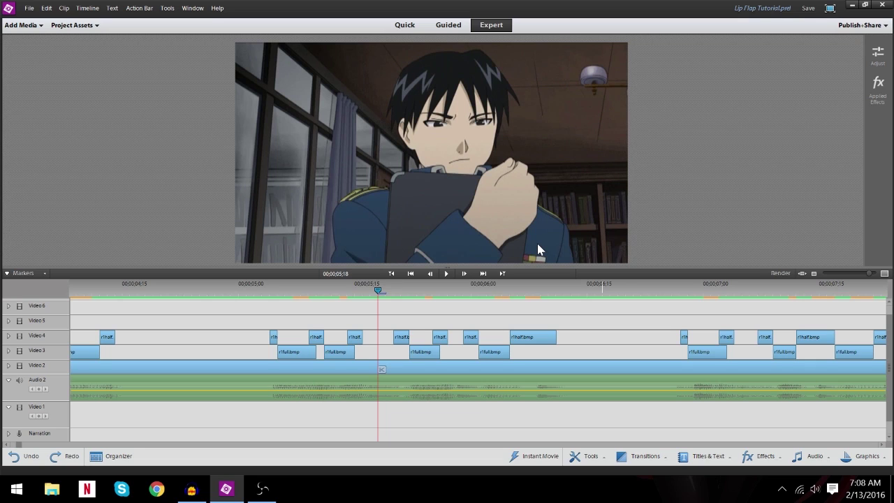
{"action": "key", "text": "Right"}
{"action": "key", "text": "Right"}
{"action": "key", "text": "Right"}
{"action": "key", "text": "Right"}
{"action": "key", "text": "Right"}
{"action": "key", "text": "Right"}
{"action": "key", "text": "Right"}
{"action": "key", "text": "Right"}
{"action": "key", "text": "Right"}
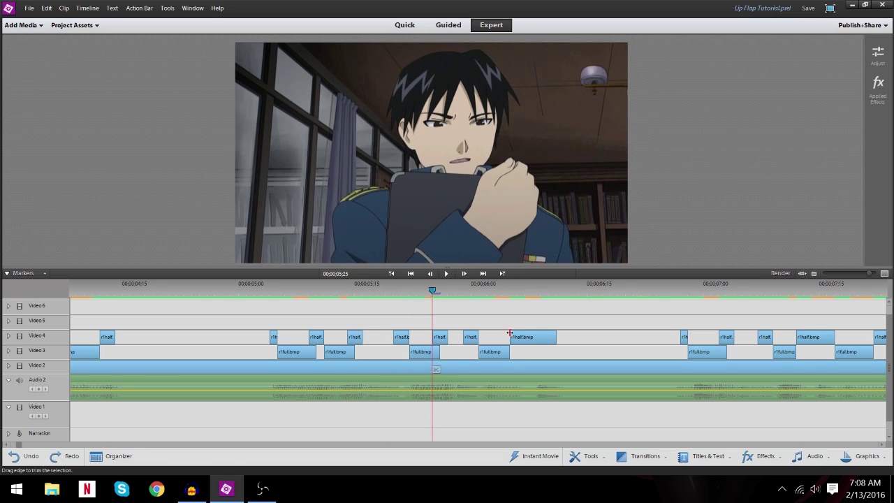
Step: Examine the rest of the third phrase's mouth images from 00;00;05;27 to the closed mouth at 00;00;06;13
{"action": "scroll", "coordinate": [523, 332], "scroll_direction": "down", "scroll_amount": 2}
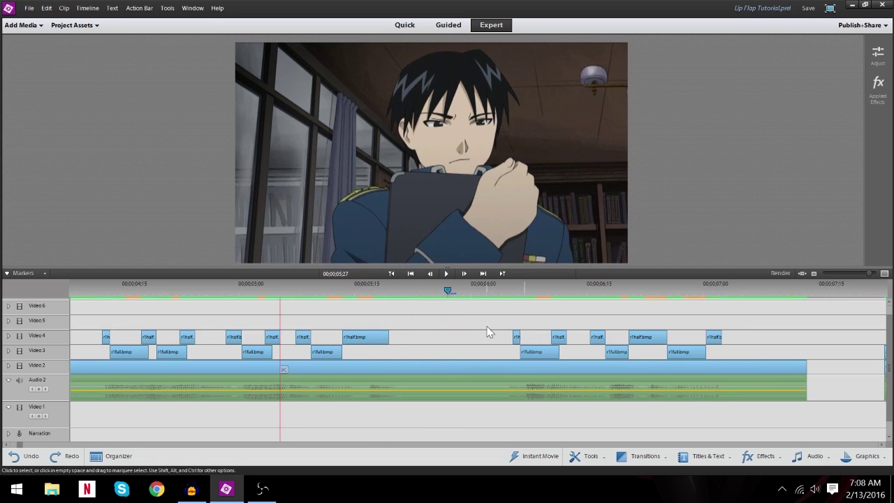
{"action": "key", "text": "Right"}
{"action": "key", "text": "Right"}
{"action": "key", "text": "Right"}
{"action": "key", "text": "Right"}
{"action": "key", "text": "Right"}
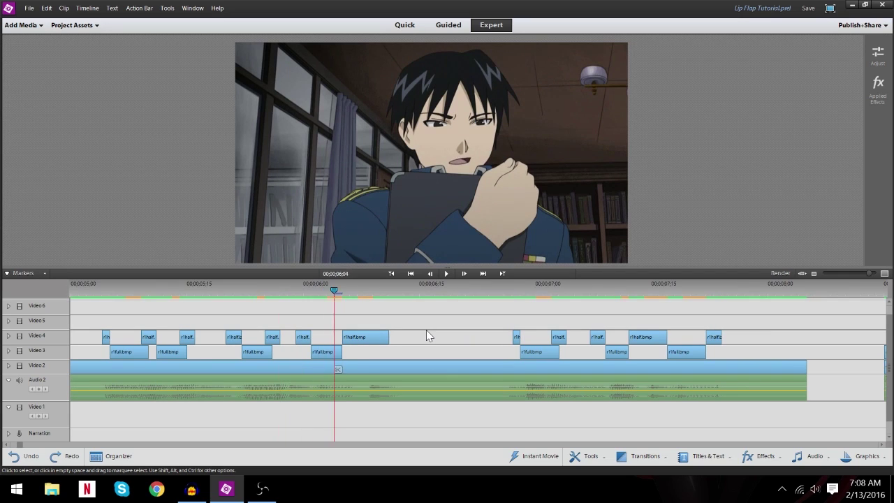
{"action": "left_click", "coordinate": [295, 287]}
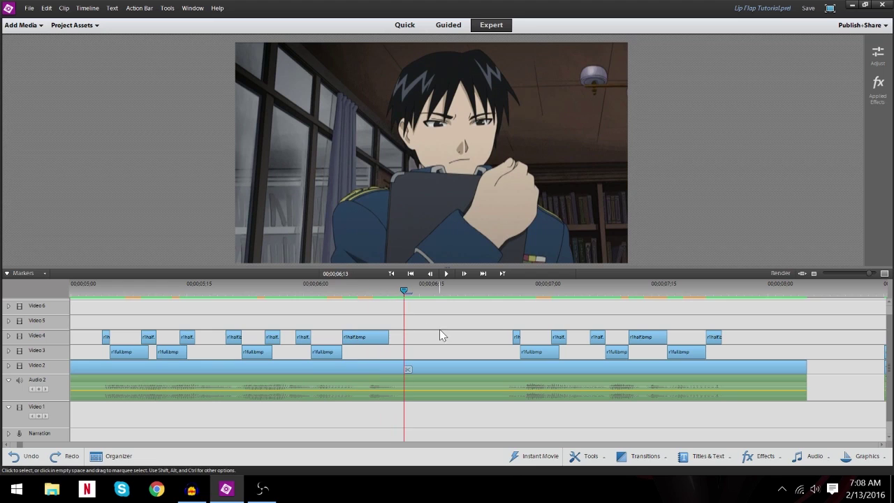
Step: Select the Audio 2 clip and examine the last phrase's waveform up close beneath its mouth images
{"action": "scroll", "coordinate": [497, 352], "scroll_direction": "down", "scroll_amount": 3}
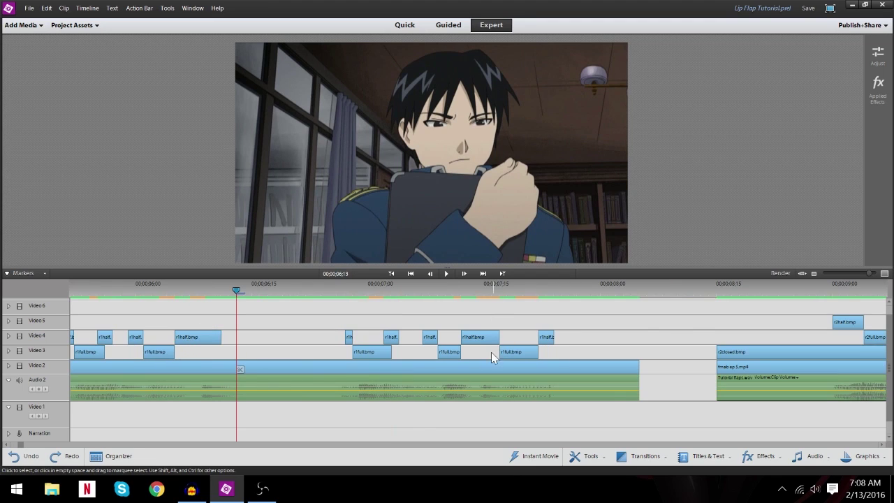
{"action": "left_click", "coordinate": [361, 389]}
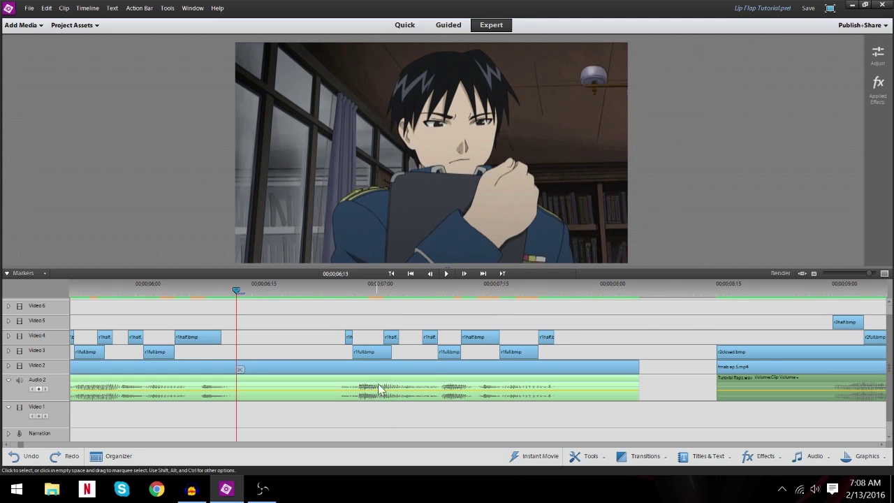
{"action": "left_click", "coordinate": [884, 273]}
{"action": "scroll", "coordinate": [622, 327], "scroll_direction": "down", "scroll_amount": 6}
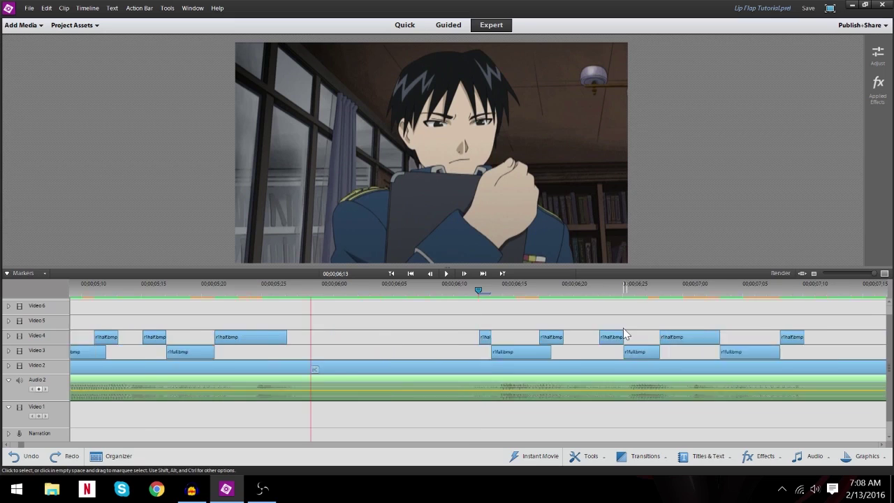
{"action": "left_click", "coordinate": [391, 381]}
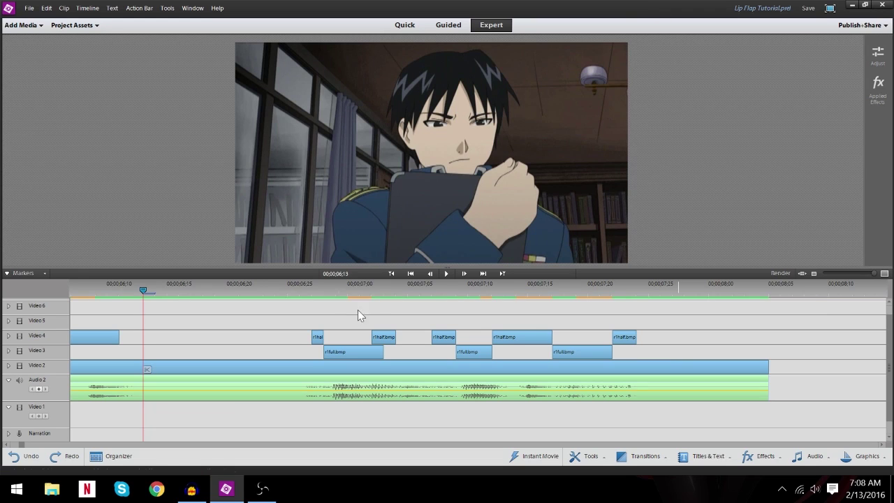
Step: Move the last phrase's first cut from half-open to fully open mouth to 00;00;06;29, trimming both images to meet there
{"action": "left_click", "coordinate": [300, 288]}
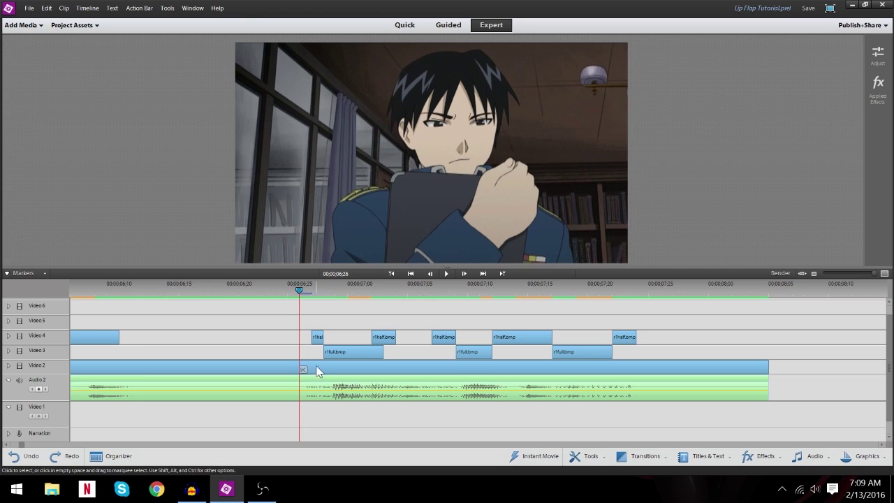
{"action": "key", "text": "Right"}
{"action": "key", "text": "Right"}
{"action": "key", "text": "Right"}
{"action": "left_click", "coordinate": [330, 354]}
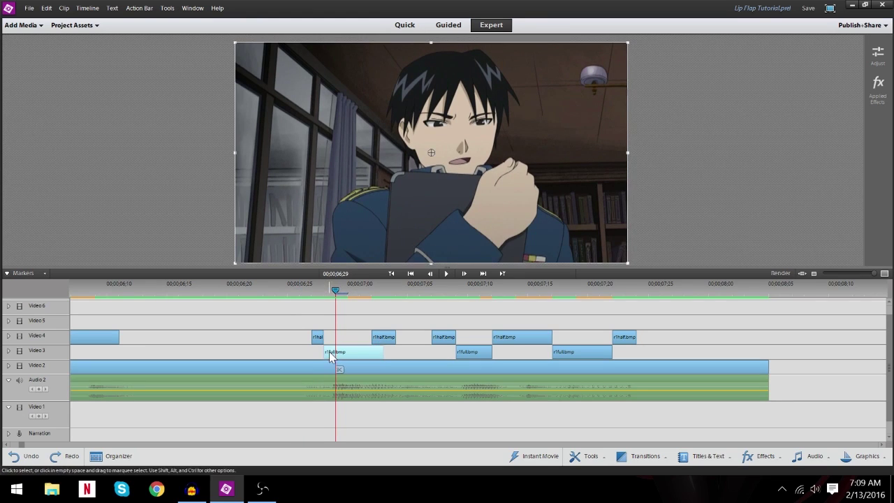
{"action": "mouse_move", "coordinate": [324, 353]}
{"action": "left_mouse_down"}
{"action": "mouse_move", "coordinate": [335, 353]}
{"action": "mouse_move", "coordinate": [335, 342]}
{"action": "left_mouse_up"}
Step: Select the Audio 2 clip and compare its waveform with the mouth frames around the adjusted cut, up to 00;00;07;05
{"action": "left_click", "coordinate": [351, 398]}
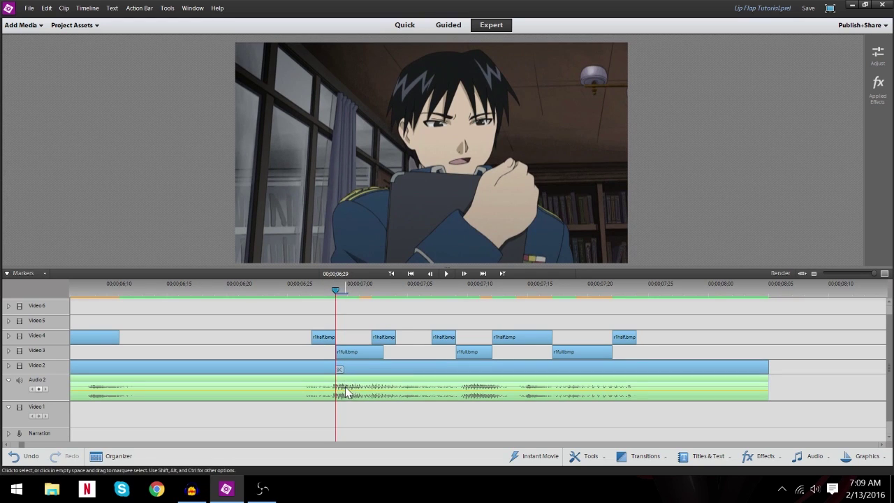
{"action": "key", "text": "Left"}
{"action": "key", "text": "Left"}
{"action": "key", "text": "Right"}
{"action": "key", "text": "Right"}
{"action": "key", "text": "Right"}
{"action": "key", "text": "Right"}
{"action": "key", "text": "Right"}
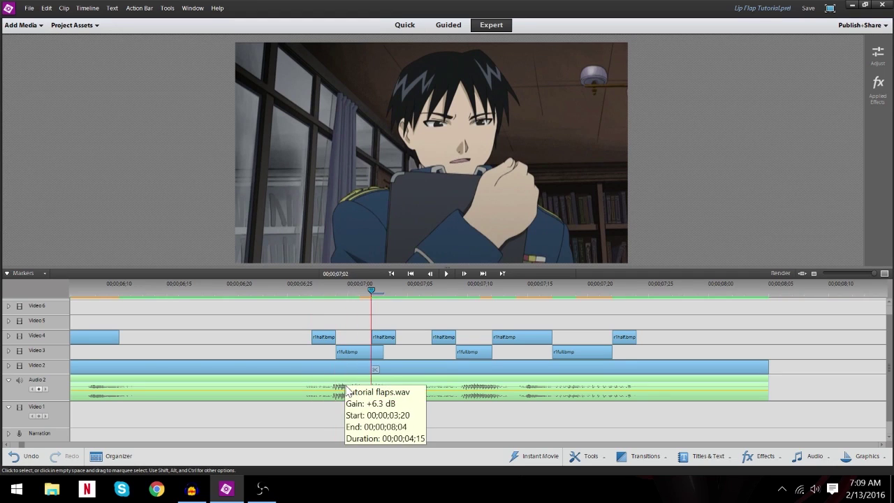
{"action": "key", "text": "Right"}
{"action": "key", "text": "Right"}
{"action": "key", "text": "Right"}
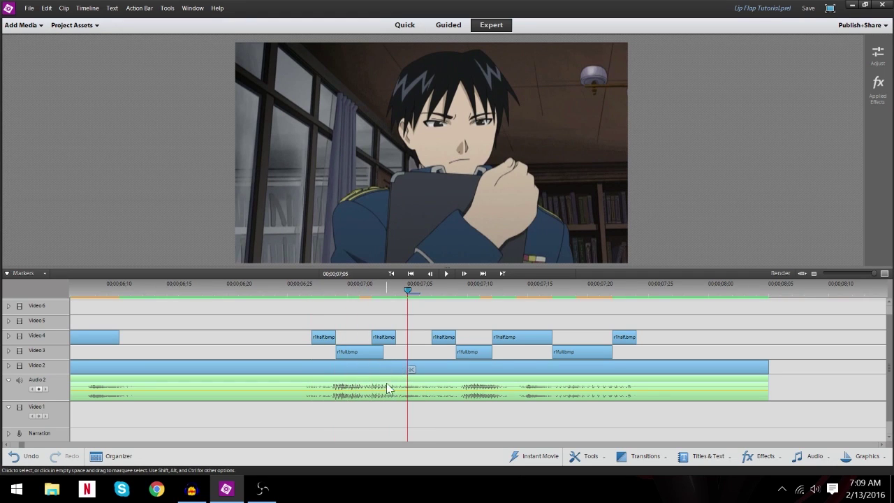
Step: Compare the waveform's second peak with the mouth frames from 00;00;07;04 through the fully open image to 00;00;07;16
{"action": "left_click_drag", "start_coordinate": [303, 292], "coordinate": [401, 325]}
{"action": "scroll", "coordinate": [440, 380], "scroll_direction": "down", "scroll_amount": 3}
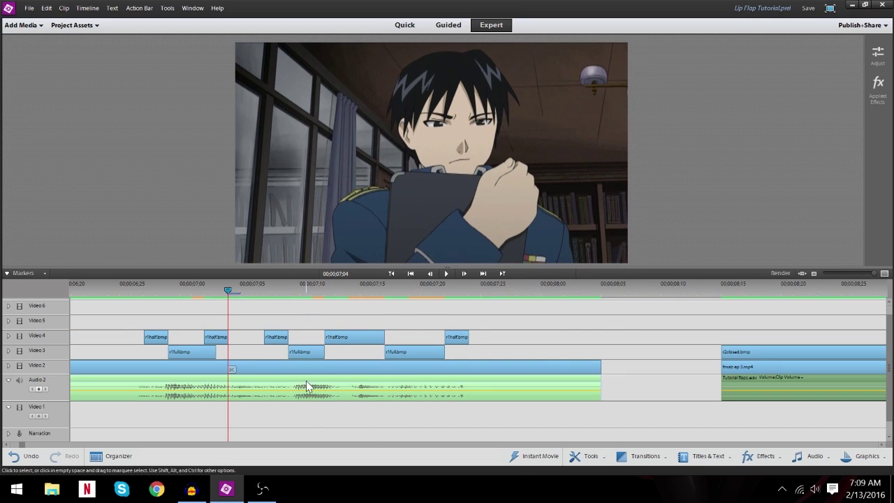
{"action": "left_click", "coordinate": [262, 289]}
{"action": "key", "text": "Right"}
{"action": "key", "text": "Right"}
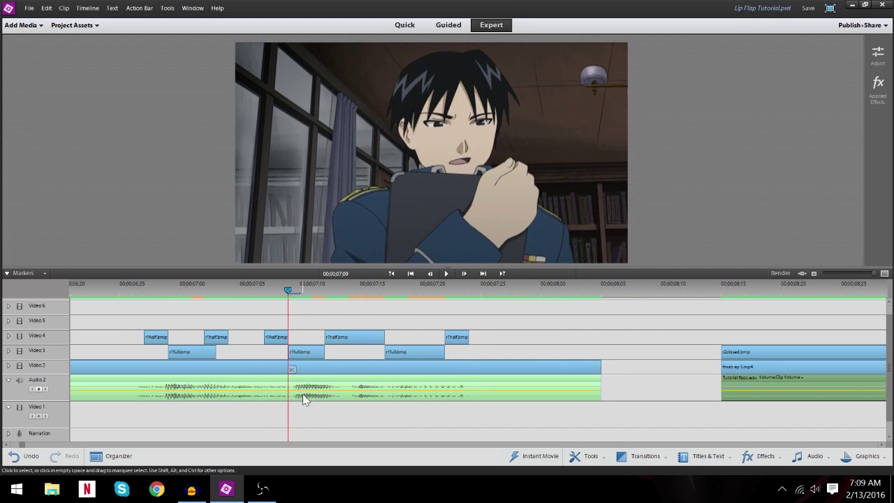
{"action": "key", "text": "Right"}
{"action": "key", "text": "Right"}
{"action": "key", "text": "Right"}
{"action": "key", "text": "Right"}
{"action": "key", "text": "Right"}
{"action": "key", "text": "Right"}
{"action": "key", "text": "Right"}
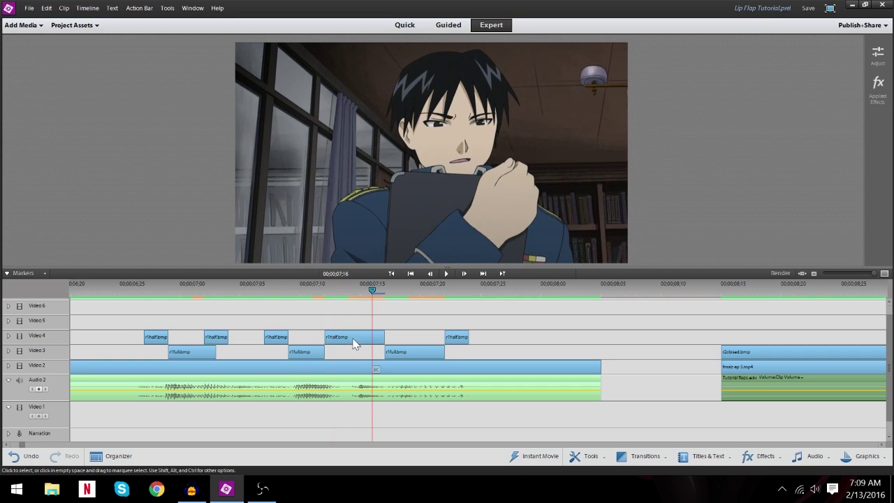
Step: Inspect the change from fully open to half-open mouth at 00;00;07;12 and the frames just after it
{"action": "left_click_drag", "start_coordinate": [265, 283], "coordinate": [323, 353]}
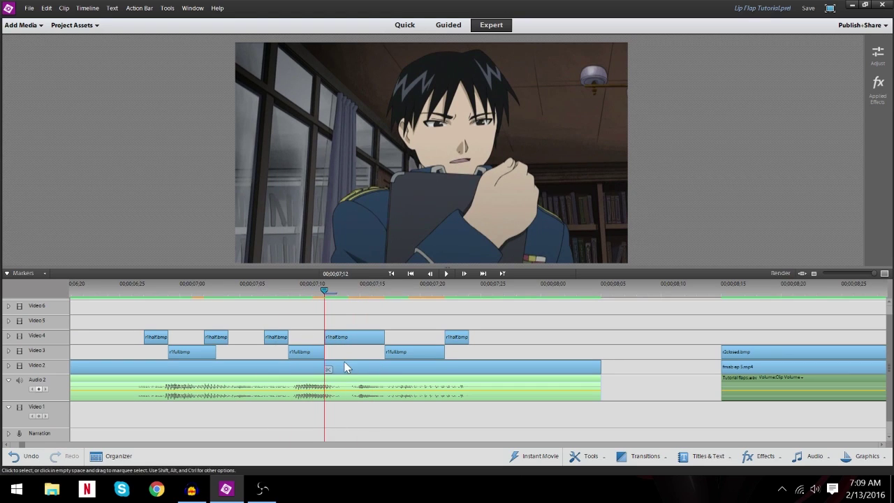
{"action": "key", "text": "Right"}
{"action": "key", "text": "Right"}
{"action": "key", "text": "Right"}
Step: Play the last phrase and scrub from its start at 00;00;06;26 to the closed mouth at 00;00;07;28
{"action": "left_click_drag", "start_coordinate": [257, 289], "coordinate": [457, 339]}
{"action": "key", "text": "space"}
{"action": "left_click", "coordinate": [133, 290]}
{"action": "left_click", "coordinate": [131, 290]}
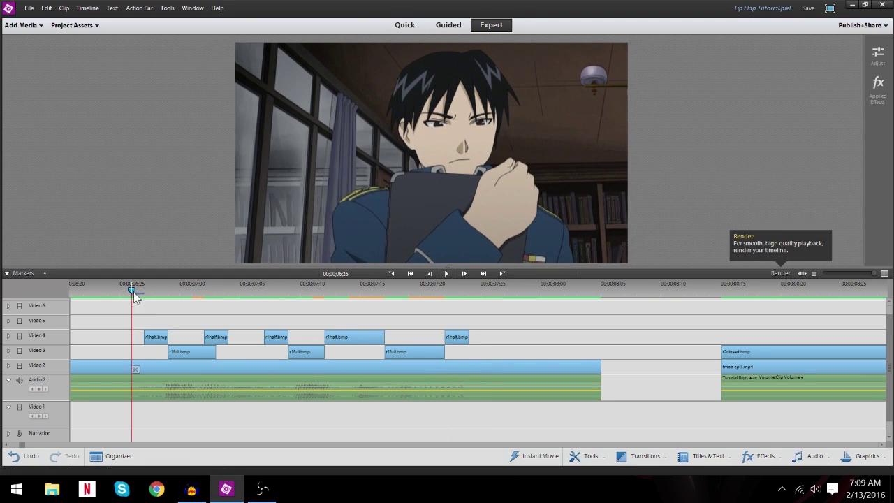
{"action": "left_click_drag", "start_coordinate": [141, 292], "coordinate": [516, 314]}
{"action": "left_click", "coordinate": [570, 323]}
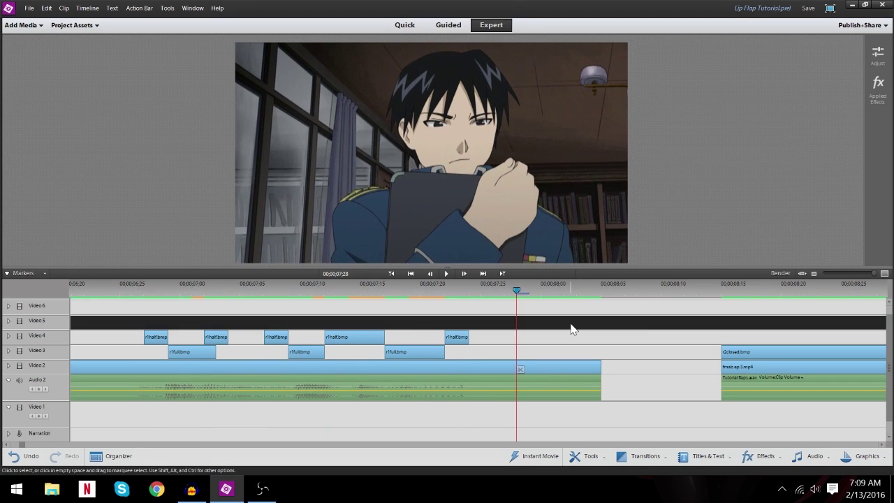
{"action": "left_click", "coordinate": [570, 326]}
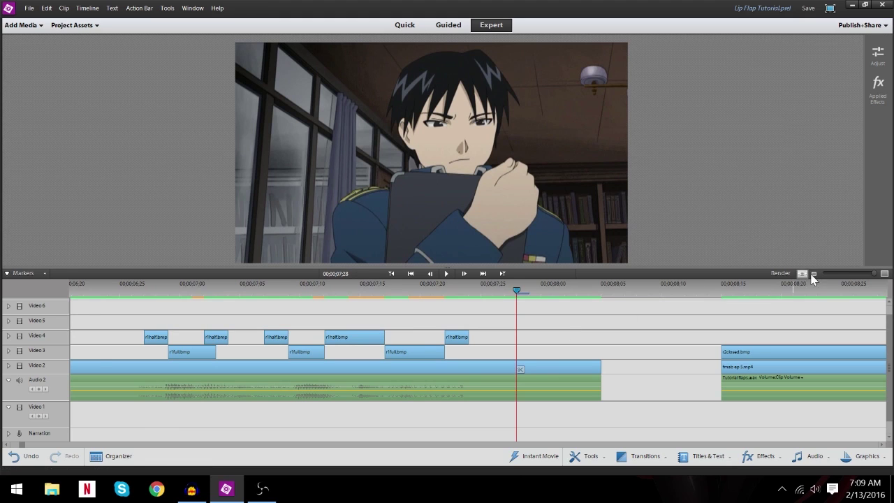
Step: Play the rainy close-up shot from 00;00;19;25 and disable the r2closed.bmp clip above it on Video 3
{"action": "left_click", "coordinate": [820, 274]}
{"action": "left_click_drag", "start_coordinate": [822, 277], "coordinate": [850, 274]}
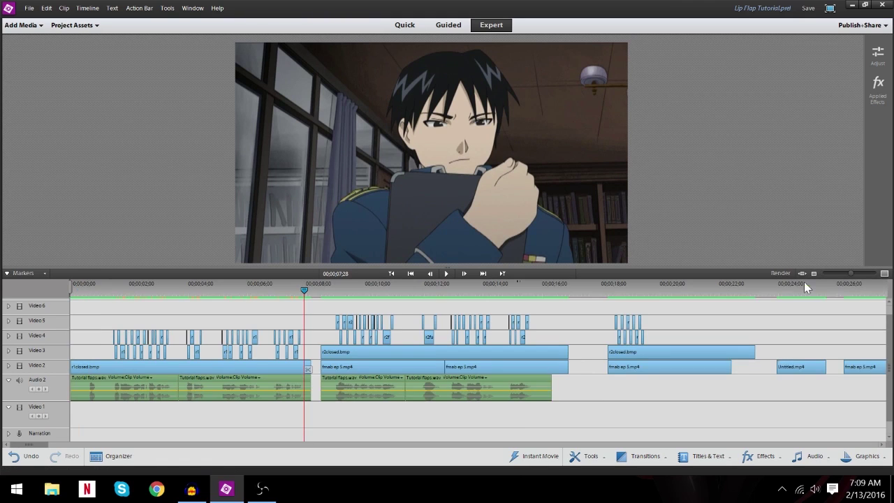
{"action": "scroll", "coordinate": [604, 321], "scroll_direction": "down", "scroll_amount": 3}
{"action": "left_click", "coordinate": [487, 303]}
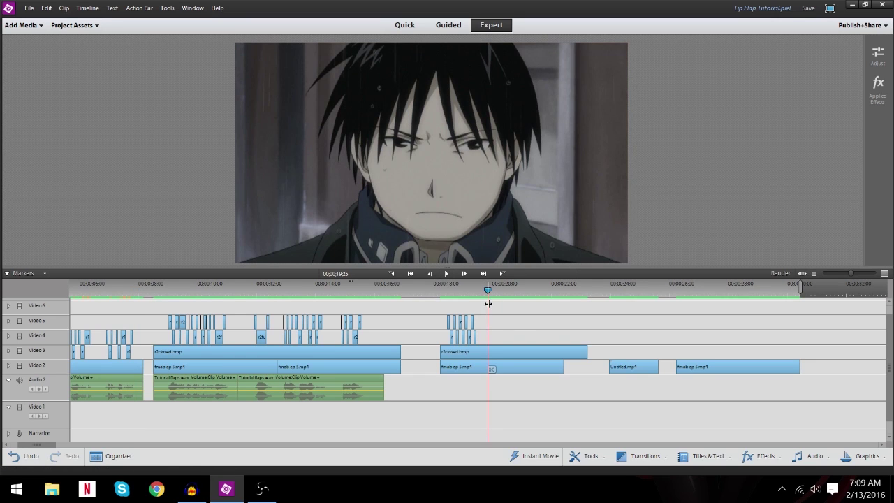
{"action": "key", "text": "space"}
{"action": "right_click", "coordinate": [524, 351]}
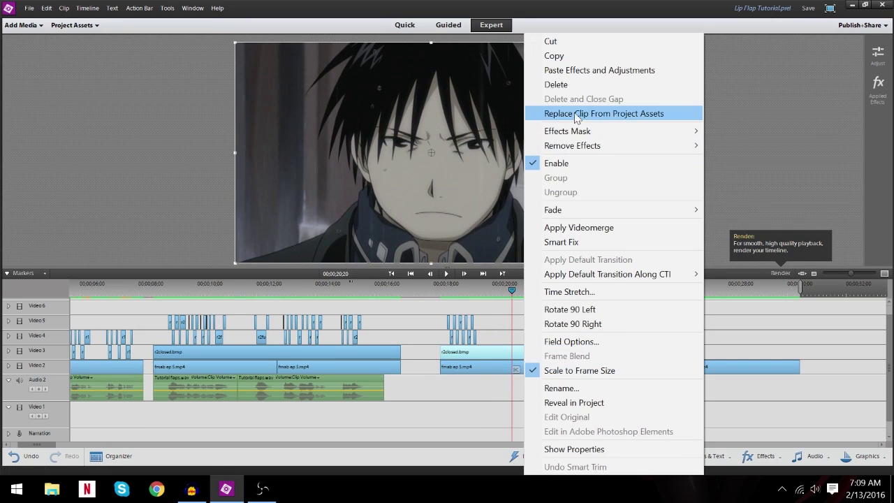
{"action": "left_click", "coordinate": [557, 163]}
Step: Play the close-up shot without the closed-mouth image up to 00;00;21;11, and re-enable r2closed.bmp on Video 3
{"action": "left_click", "coordinate": [484, 308]}
{"action": "left_click", "coordinate": [506, 332]}
{"action": "key", "text": "space"}
{"action": "left_click", "coordinate": [503, 349]}
{"action": "right_click", "coordinate": [501, 346]}
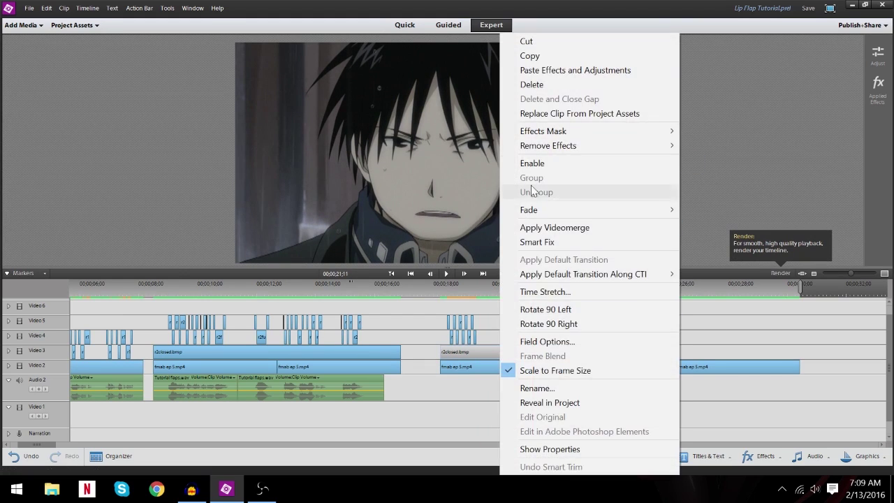
{"action": "left_click", "coordinate": [532, 163]}
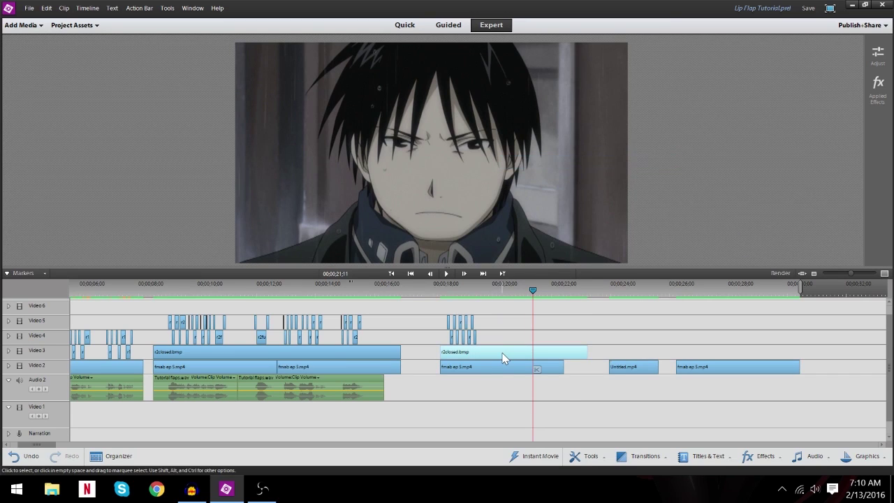
Step: Delete the r2closed.bmp clip and all mouth images on Video 4 and Video 5 above the separate close-up clip
{"action": "left_click_drag", "start_coordinate": [600, 344], "coordinate": [422, 341]}
{"action": "left_click_drag", "start_coordinate": [590, 311], "coordinate": [447, 354]}
{"action": "right_click", "coordinate": [447, 353]}
{"action": "left_click", "coordinate": [482, 83]}
Step: Select the bare fmab ep 5.mp4 clip and scrub through its opening up to 00;00;19;13
{"action": "left_click", "coordinate": [442, 285]}
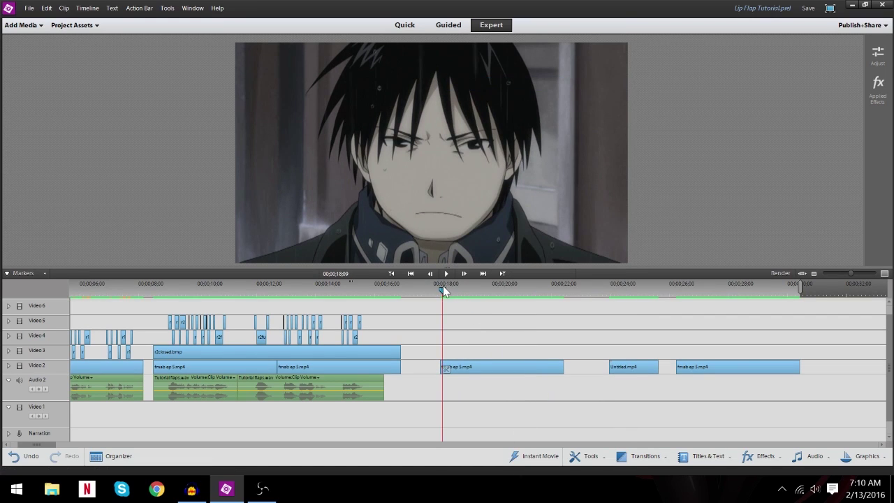
{"action": "scroll", "coordinate": [409, 311], "scroll_direction": "up", "scroll_amount": 2}
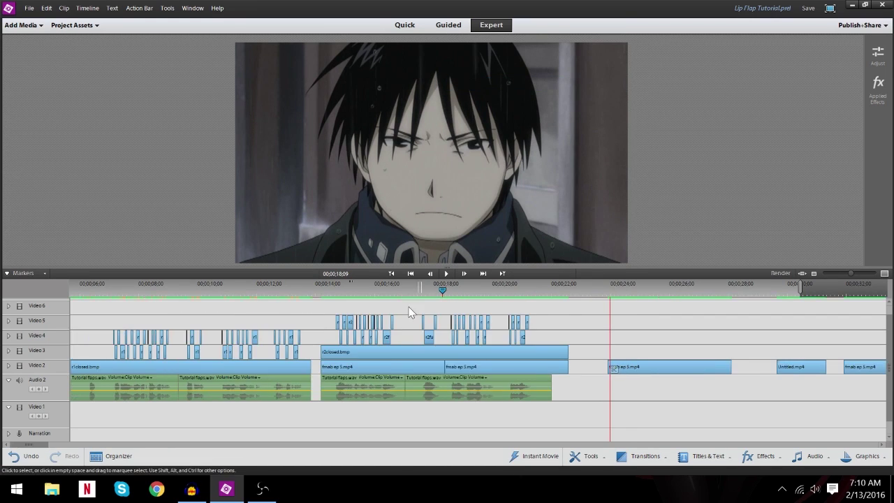
{"action": "left_click", "coordinate": [335, 292]}
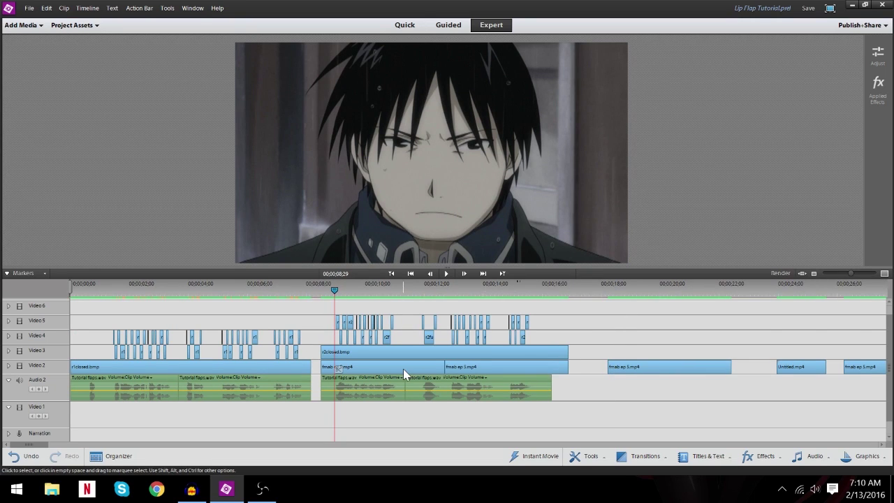
{"action": "left_click", "coordinate": [617, 368]}
{"action": "left_click_drag", "start_coordinate": [613, 286], "coordinate": [636, 319]}
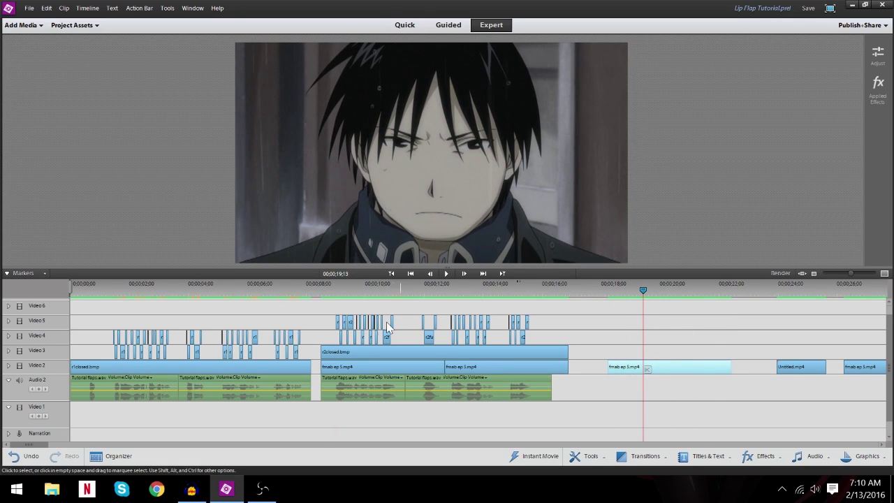
{"action": "scroll", "coordinate": [513, 327], "scroll_direction": "down", "scroll_amount": 3}
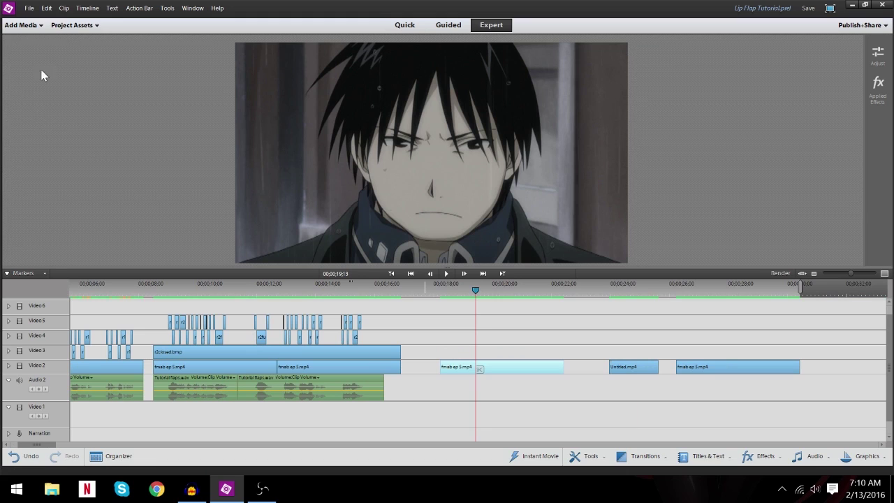
Step: Place r2closed.bmp from the project assets on Video 3 above the bare fmab ep 5.mp4 clip, aligned to its start
{"action": "left_click", "coordinate": [74, 25]}
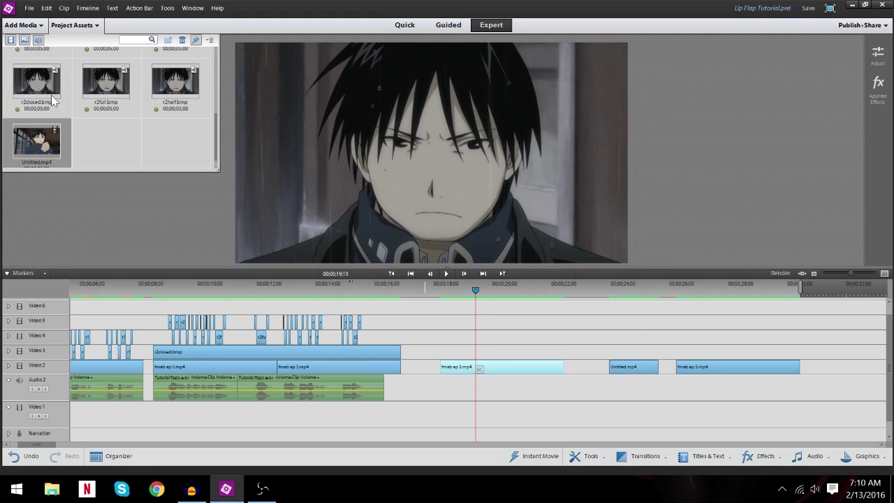
{"action": "left_click_drag", "start_coordinate": [53, 102], "coordinate": [62, 103]}
{"action": "left_click_drag", "start_coordinate": [408, 306], "coordinate": [509, 322]}
{"action": "left_click_drag", "start_coordinate": [509, 289], "coordinate": [527, 314]}
{"action": "left_click", "coordinate": [443, 285]}
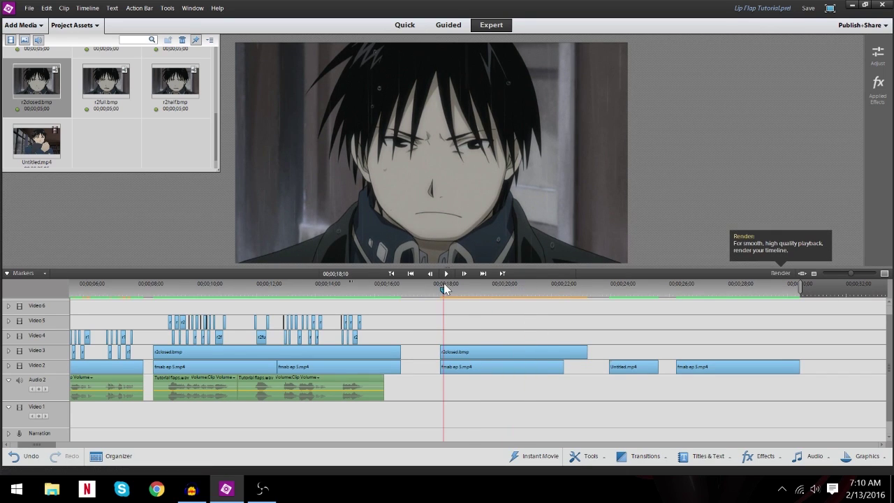
Step: Apply the Four-Point Garbage Matte keying effect to the new r2closed.bmp clip
{"action": "left_click", "coordinate": [768, 463]}
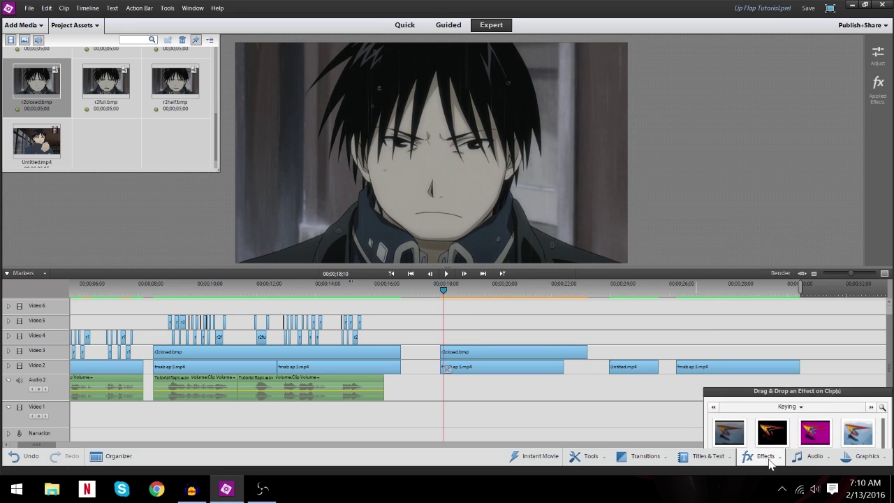
{"action": "left_click", "coordinate": [784, 337]}
{"action": "left_click", "coordinate": [777, 232]}
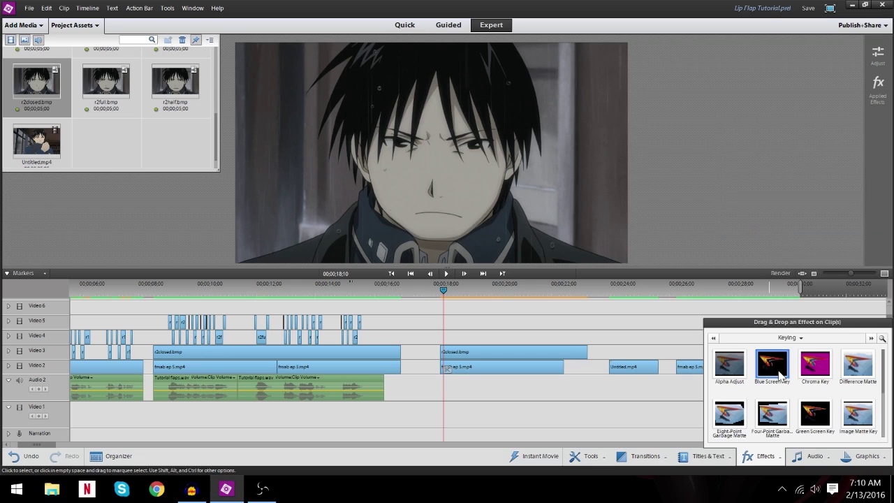
{"action": "left_click_drag", "start_coordinate": [777, 417], "coordinate": [455, 356]}
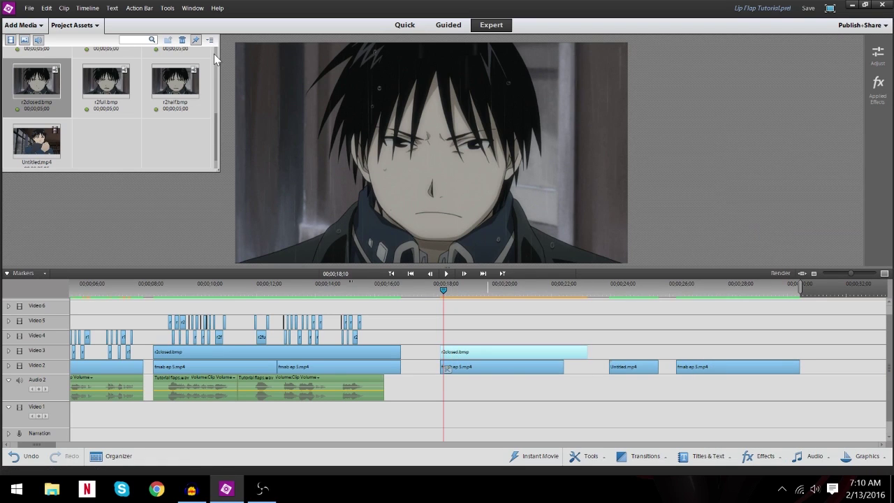
Step: Fit the Four-Point Garbage Matte's corners closely around the character's mouth, with Top Right at 1163.3, 788.4 and Bottom Right at 1109.2, 918.2
{"action": "left_click", "coordinate": [877, 89]}
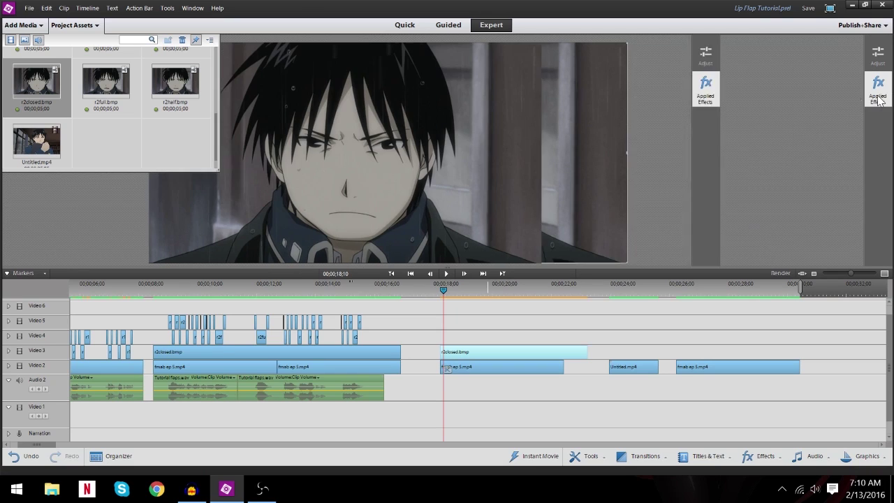
{"action": "left_click", "coordinate": [736, 100]}
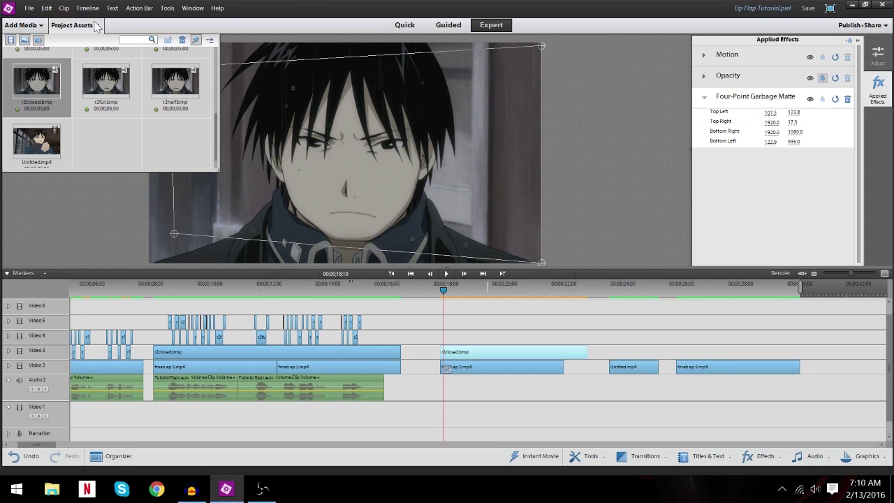
{"action": "left_click", "coordinate": [73, 25]}
{"action": "left_click_drag", "start_coordinate": [172, 68], "coordinate": [323, 204]}
{"action": "left_click_drag", "start_coordinate": [174, 233], "coordinate": [329, 232]}
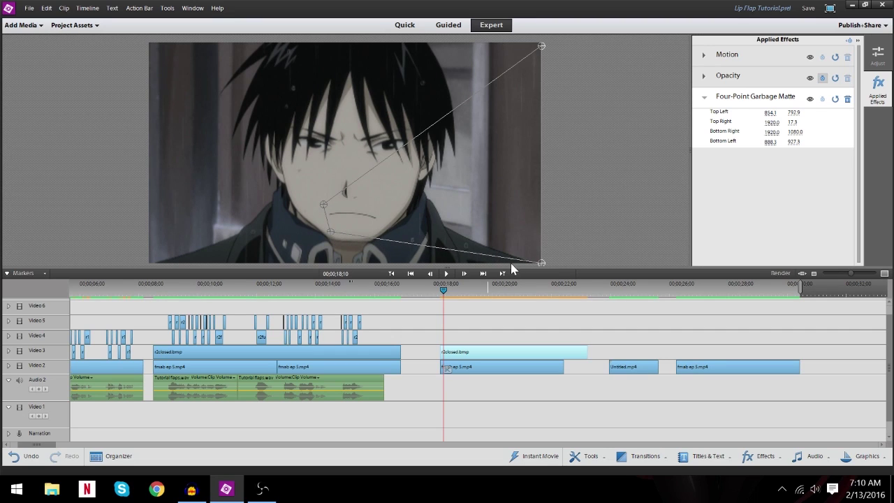
{"action": "left_click_drag", "start_coordinate": [390, 233], "coordinate": [379, 233]}
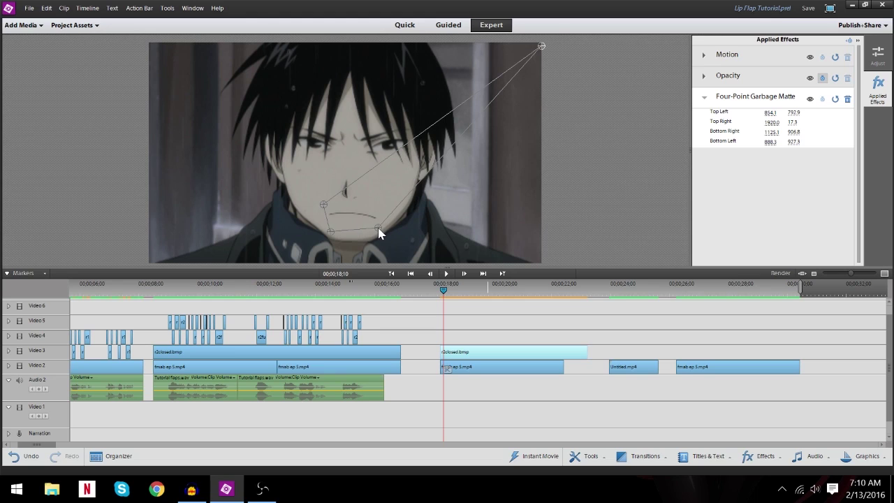
{"action": "left_click_drag", "start_coordinate": [538, 42], "coordinate": [377, 235]}
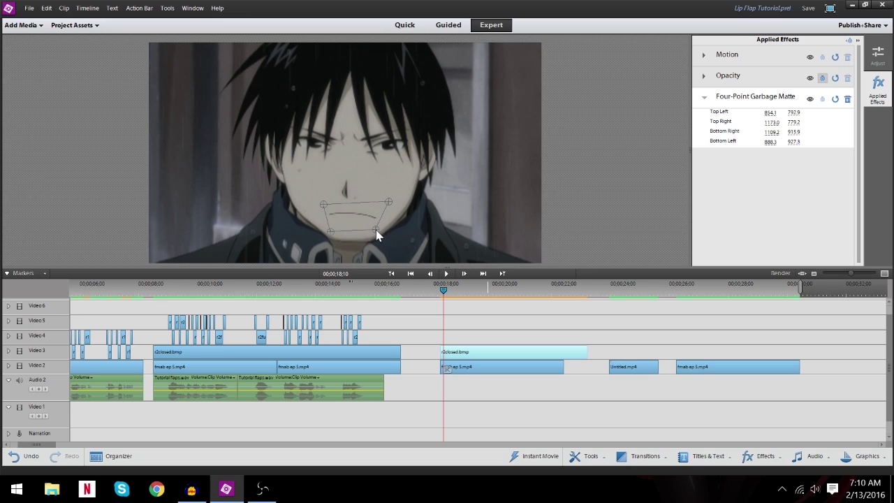
{"action": "mouse_move", "coordinate": [392, 201]}
{"action": "left_mouse_down"}
{"action": "mouse_move", "coordinate": [392, 213]}
{"action": "mouse_move", "coordinate": [387, 203]}
{"action": "left_mouse_up"}
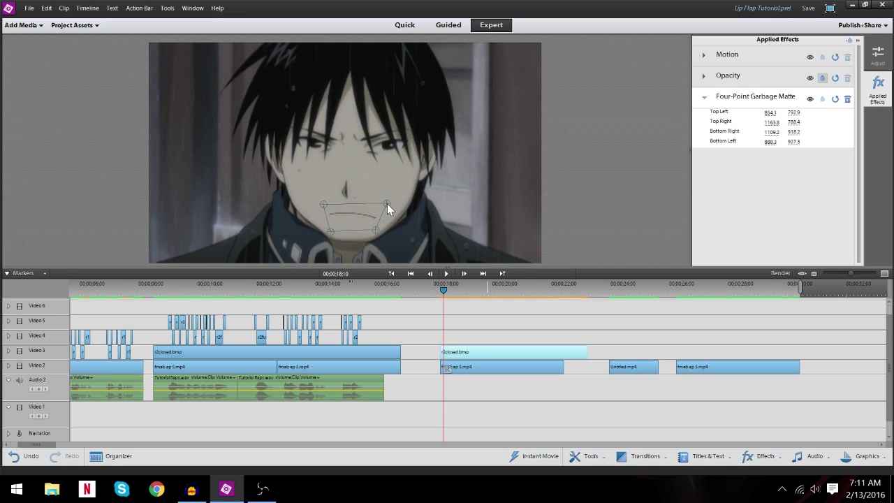
Step: Play the masked close-up from 00;00;18;10, undo the last change and continue playback to 00;00;21;00
{"action": "left_click", "coordinate": [465, 347]}
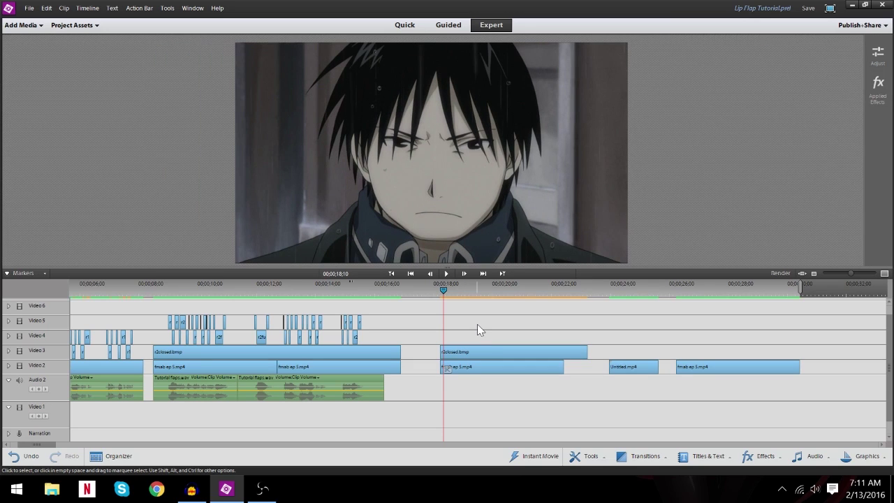
{"action": "key", "text": "space"}
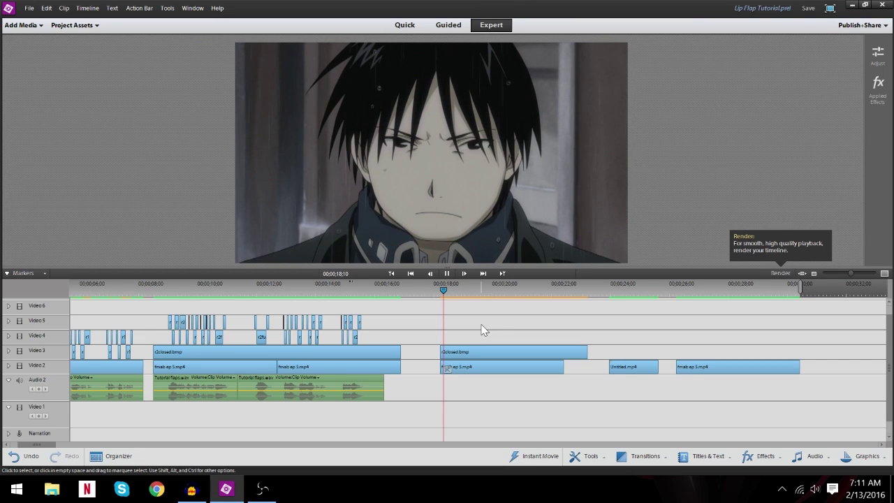
{"action": "key", "text": "space"}
{"action": "key", "text": "ctrl+z"}
{"action": "key", "text": "space"}
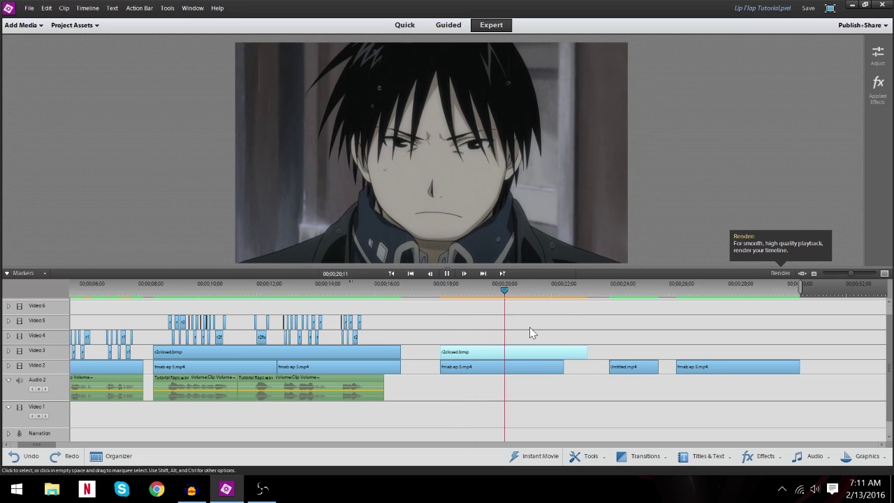
{"action": "key", "text": "space"}
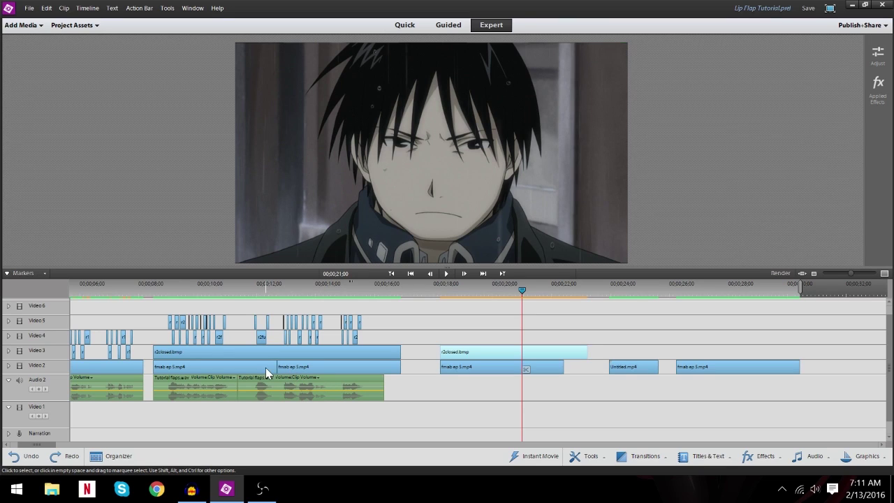
Step: Duplicate the last fmab ep 5.mp4 clip on Video 2 and place the copy directly after the original
{"action": "left_click_drag", "start_coordinate": [613, 340], "coordinate": [826, 383]}
{"action": "mouse_move", "coordinate": [742, 371]}
{"action": "left_mouse_down"}
{"action": "mouse_move", "coordinate": [860, 366]}
{"action": "mouse_move", "coordinate": [750, 355]}
{"action": "left_mouse_up"}
{"action": "scroll", "coordinate": [565, 316], "scroll_direction": "down", "scroll_amount": 3}
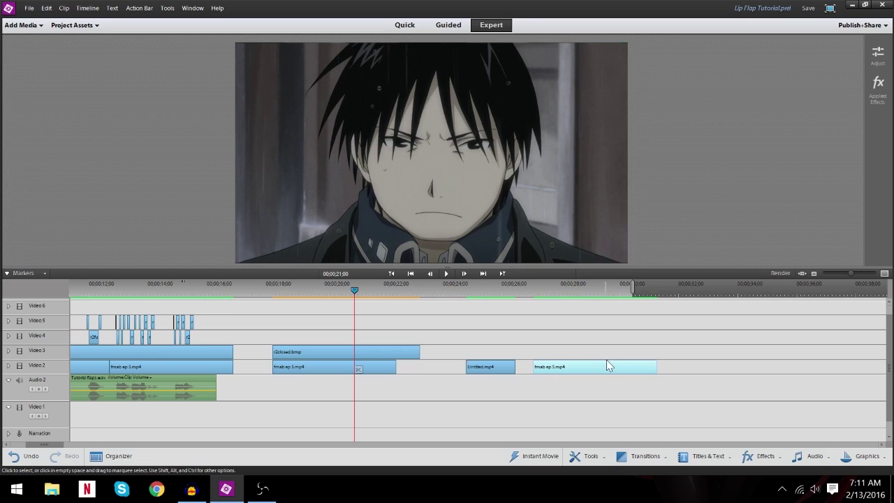
{"action": "left_click", "coordinate": [664, 290]}
{"action": "key", "text": "ctrl+v"}
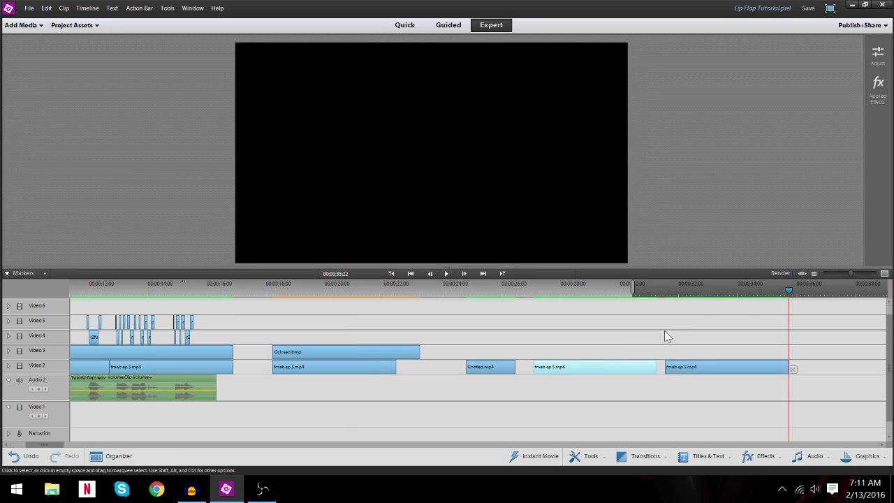
{"action": "left_click_drag", "start_coordinate": [684, 377], "coordinate": [676, 379]}
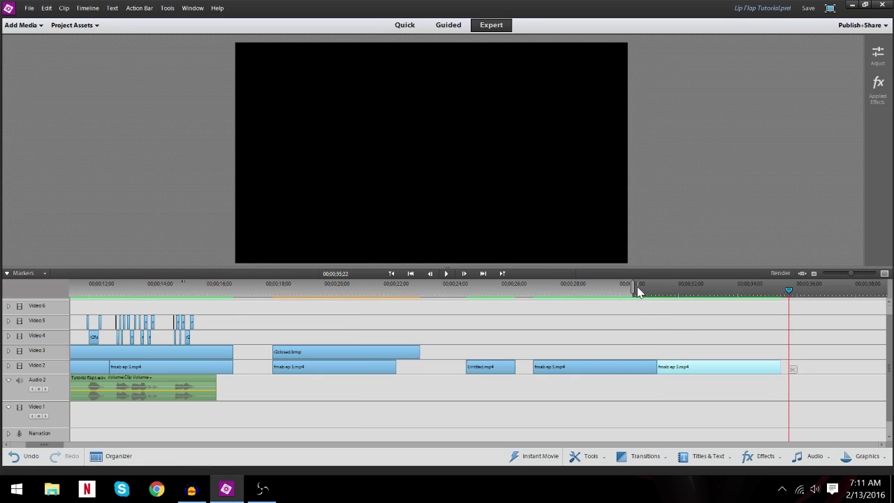
Step: Play across the join between the two final fmab ep 5.mp4 clips, from 00;00;29;18 to 00;00;33;22
{"action": "left_click", "coordinate": [607, 288]}
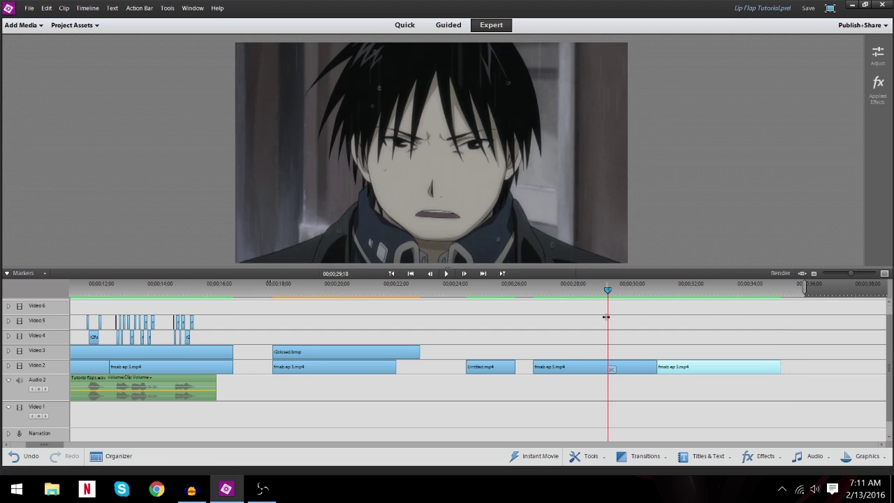
{"action": "left_click", "coordinate": [603, 323]}
{"action": "key", "text": "space"}
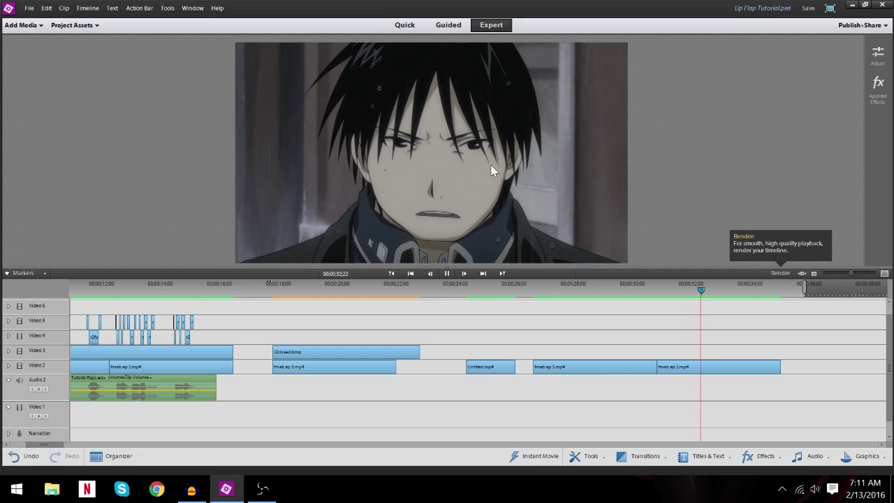
{"action": "key", "text": "space"}
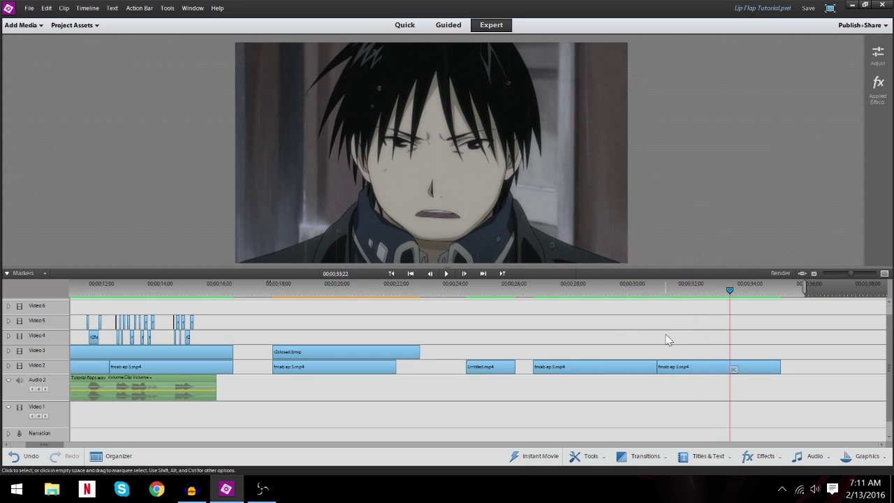
Step: Stack r2full.bmp on Video 4 and r2half.bmp on Video 5 above the new r2closed.bmp clip near 00;00;18;10
{"action": "scroll", "coordinate": [310, 303], "scroll_direction": "up", "scroll_amount": 3}
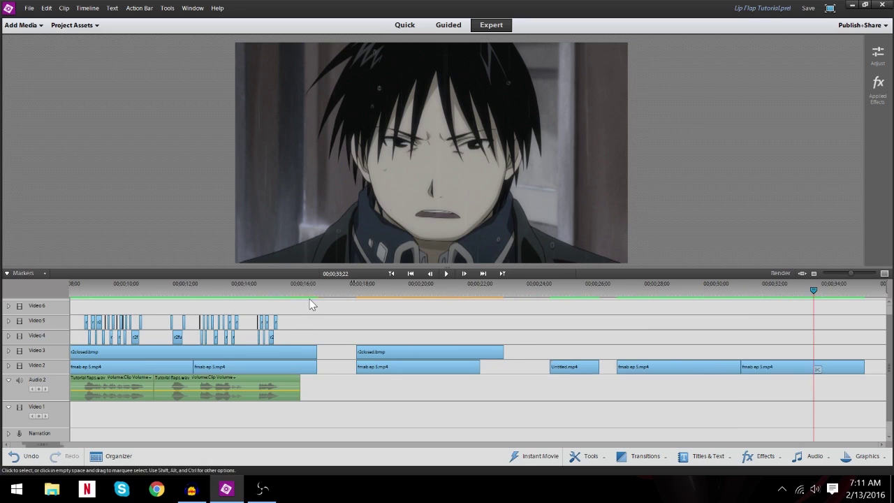
{"action": "left_click", "coordinate": [360, 293]}
{"action": "left_click", "coordinate": [389, 342]}
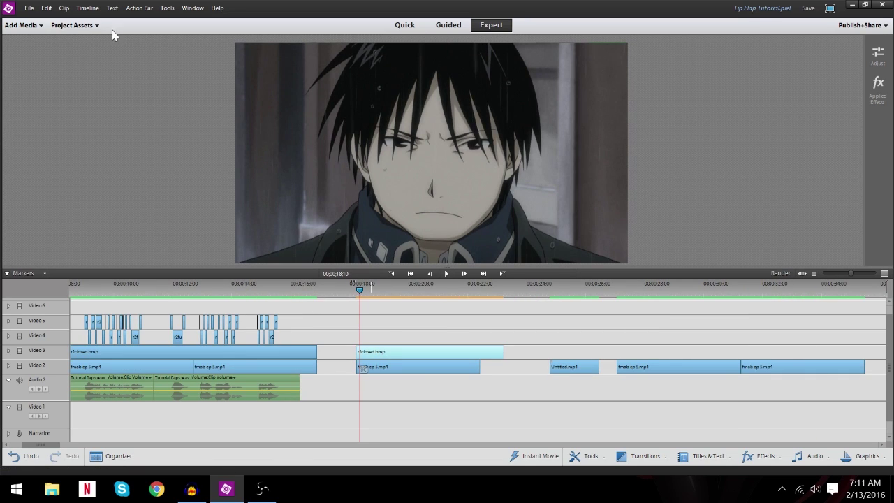
{"action": "left_click", "coordinate": [87, 28]}
{"action": "left_click_drag", "start_coordinate": [105, 89], "coordinate": [360, 342]}
{"action": "left_click", "coordinate": [178, 89]}
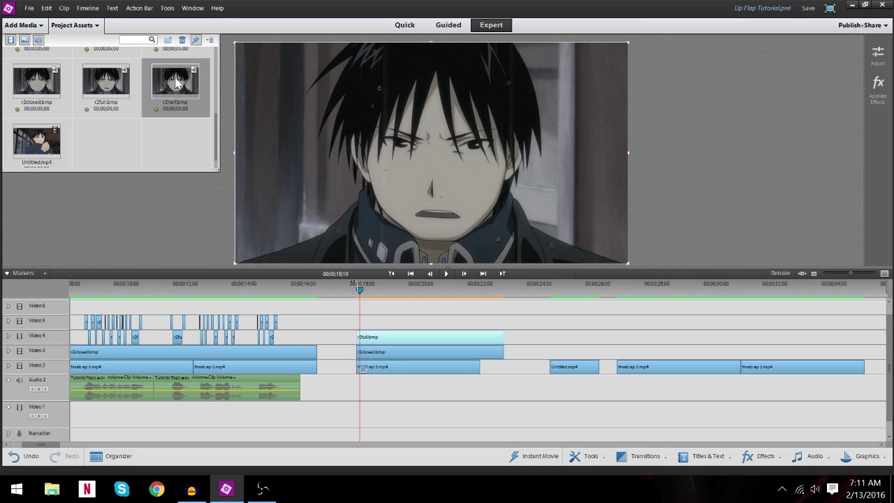
{"action": "left_click_drag", "start_coordinate": [177, 82], "coordinate": [362, 325]}
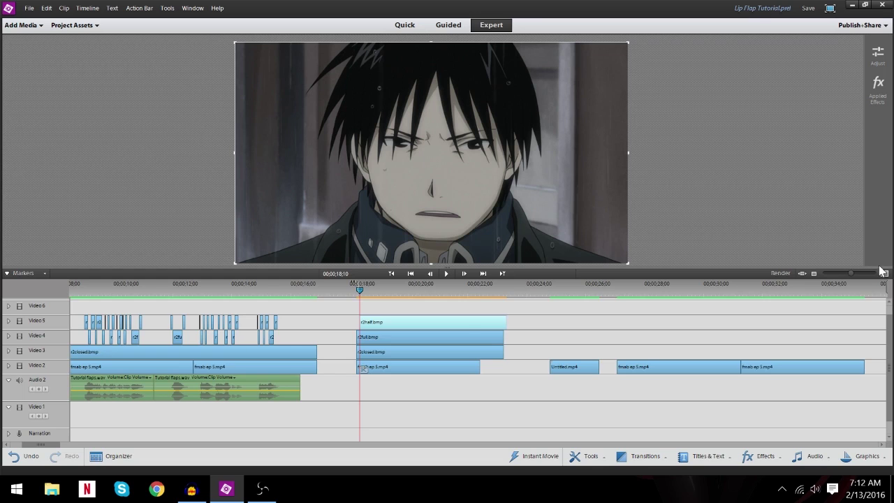
Step: Align r2half.bmp on Video 5 with the start of the r2closed.bmp clip and trim it and r2full.bmp to end at 00;00;18;11
{"action": "left_click", "coordinate": [883, 273]}
{"action": "left_click", "coordinate": [883, 272]}
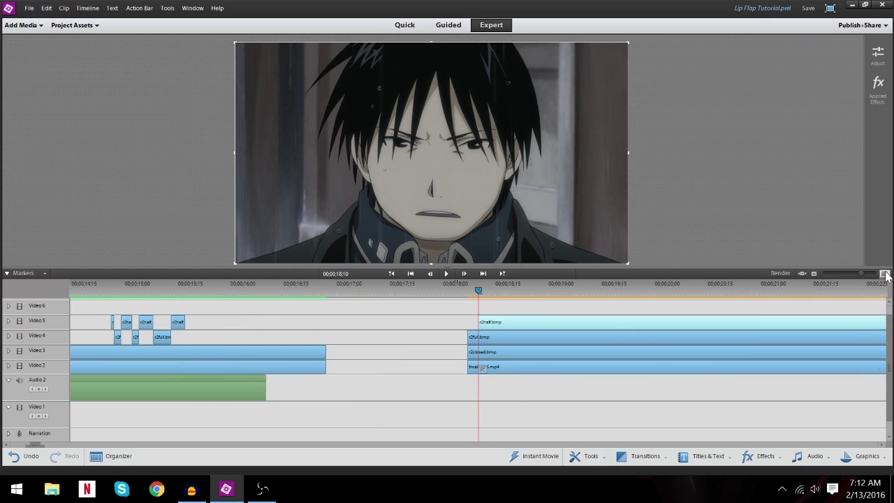
{"action": "left_click", "coordinate": [432, 305]}
{"action": "left_click", "coordinate": [493, 322]}
{"action": "mouse_move", "coordinate": [494, 322]}
{"action": "left_mouse_down"}
{"action": "mouse_move", "coordinate": [482, 318]}
{"action": "mouse_move", "coordinate": [505, 322]}
{"action": "mouse_move", "coordinate": [495, 339]}
{"action": "left_mouse_up"}
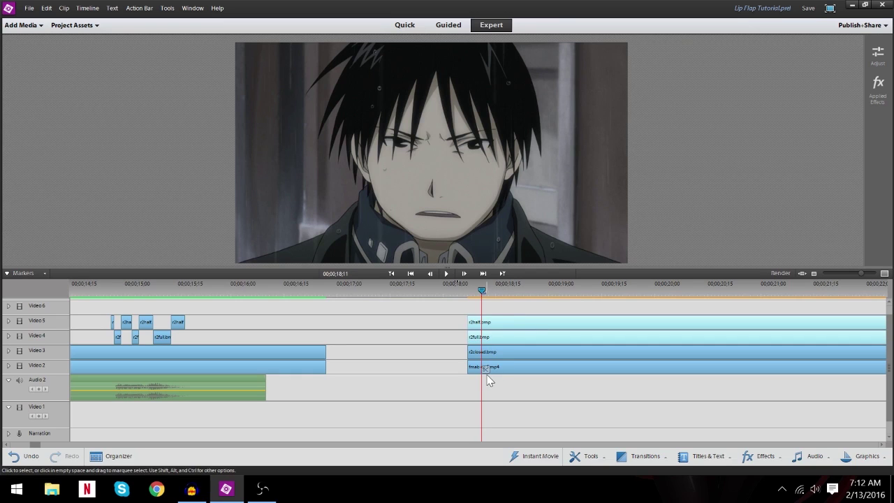
{"action": "right_click", "coordinate": [505, 334]}
{"action": "left_click", "coordinate": [572, 84]}
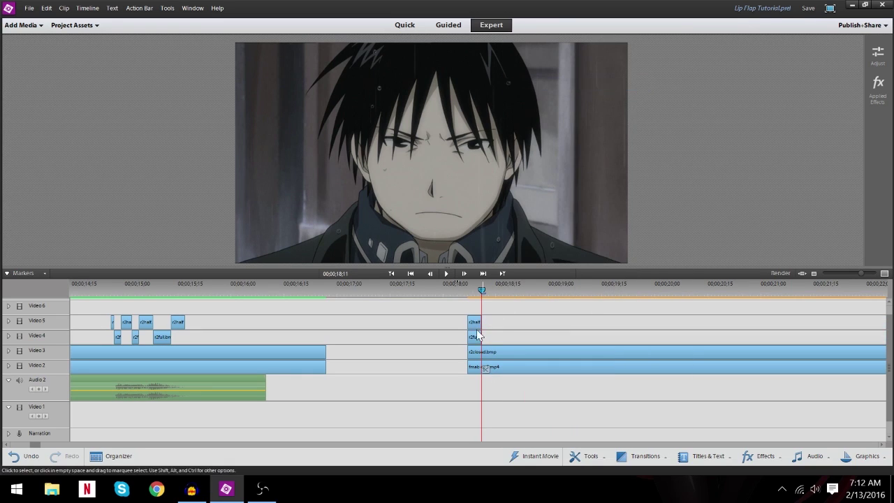
Step: Move the short r2full.bmp clip on Video 4 to start where the r2half.bmp clip ends
{"action": "left_click_drag", "start_coordinate": [474, 337], "coordinate": [489, 339]}
{"action": "left_click", "coordinate": [759, 455]}
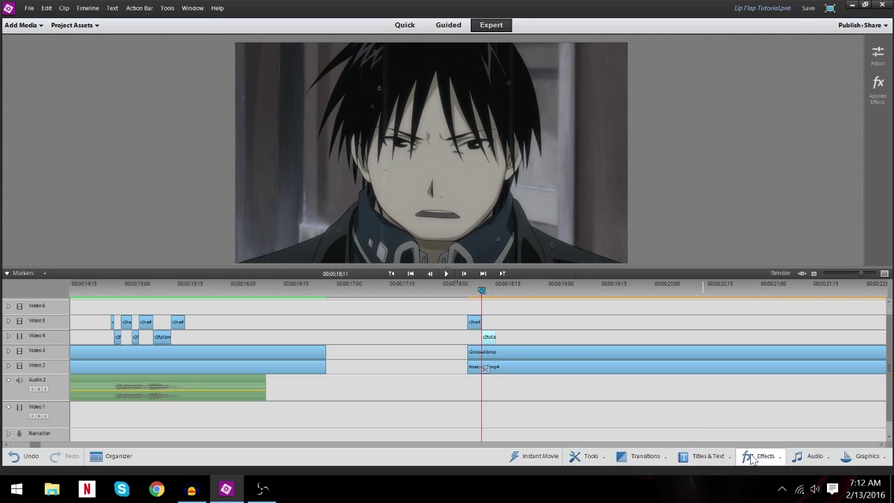
{"action": "left_click", "coordinate": [506, 330]}
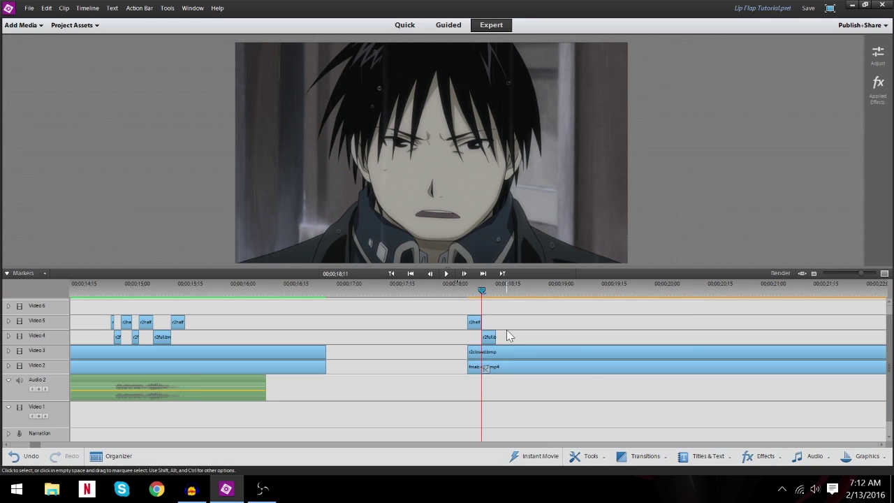
Step: Copy the Four-Point Garbage Matte effect from the r2closed.bmp clip under the new mouth clips
{"action": "left_click", "coordinate": [513, 350]}
{"action": "left_click", "coordinate": [517, 290]}
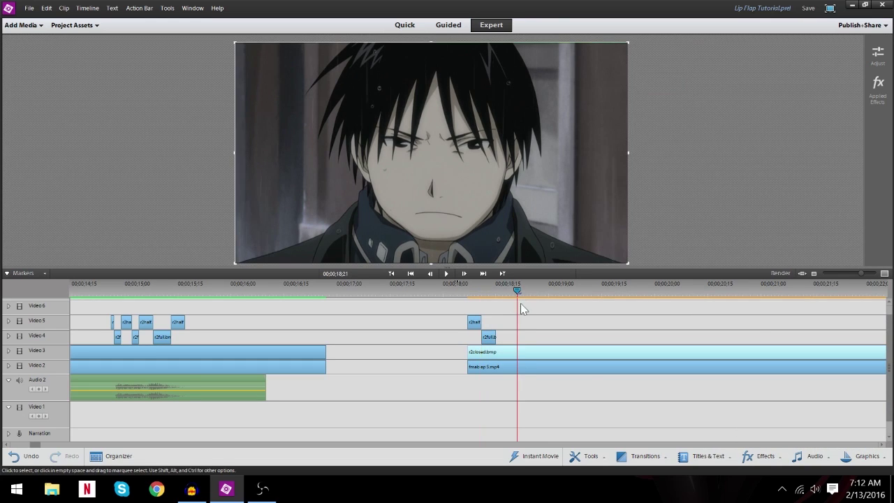
{"action": "left_click", "coordinate": [877, 87]}
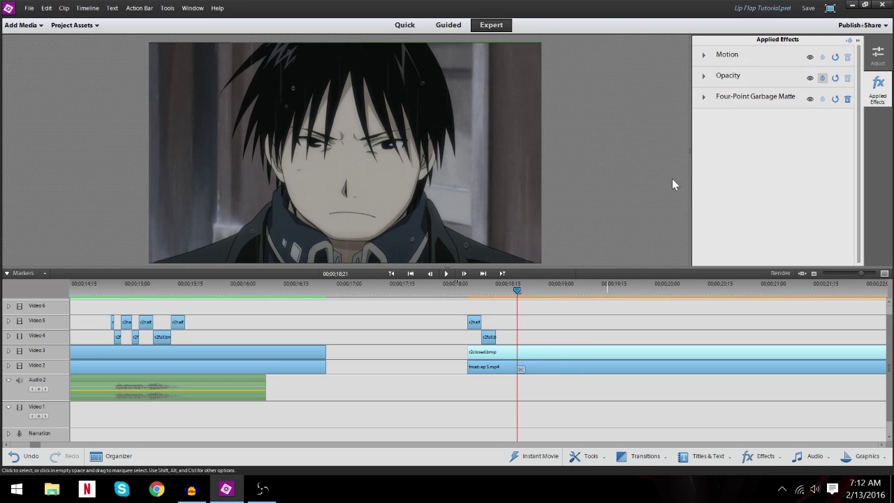
{"action": "right_click", "coordinate": [719, 96]}
{"action": "left_click", "coordinate": [747, 154]}
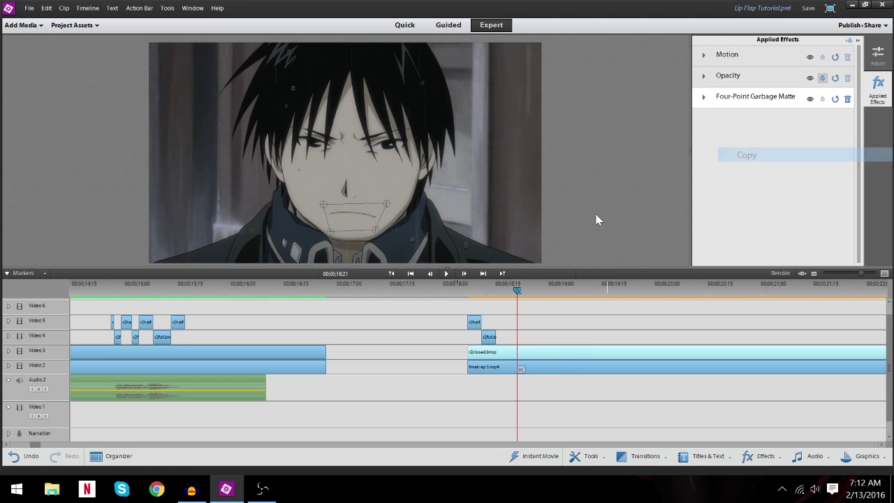
Step: Paste the copied Four-Point Garbage Matte onto the short r2half.bmp and r2full.bmp clips
{"action": "left_click", "coordinate": [472, 322]}
{"action": "right_click", "coordinate": [719, 105]}
{"action": "left_click", "coordinate": [747, 177]}
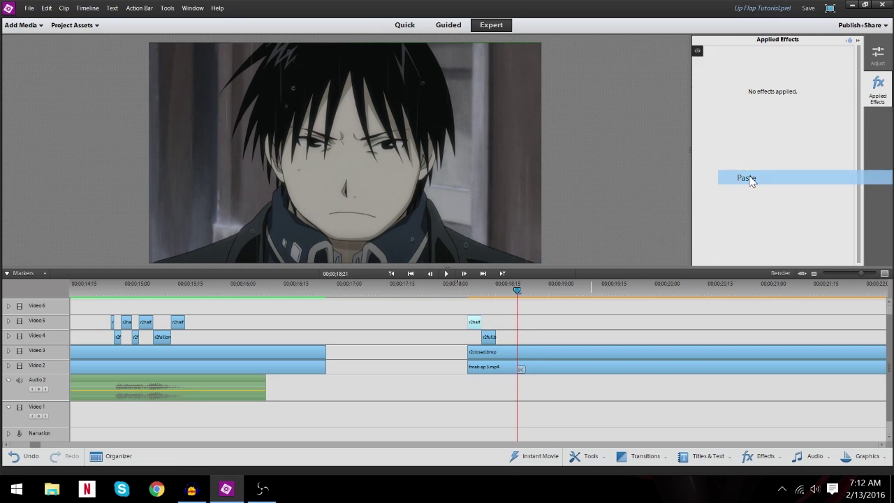
{"action": "left_click", "coordinate": [489, 336]}
{"action": "right_click", "coordinate": [719, 145]}
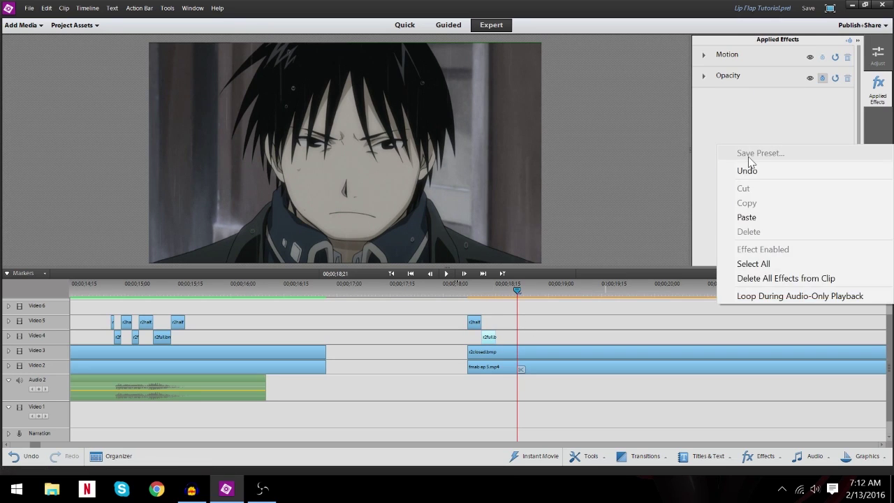
{"action": "left_click", "coordinate": [746, 218]}
Step: Step frame by frame through the new half-open and fully open mouths from 00;00;18;07 to 00;00;18;15
{"action": "left_click", "coordinate": [468, 286]}
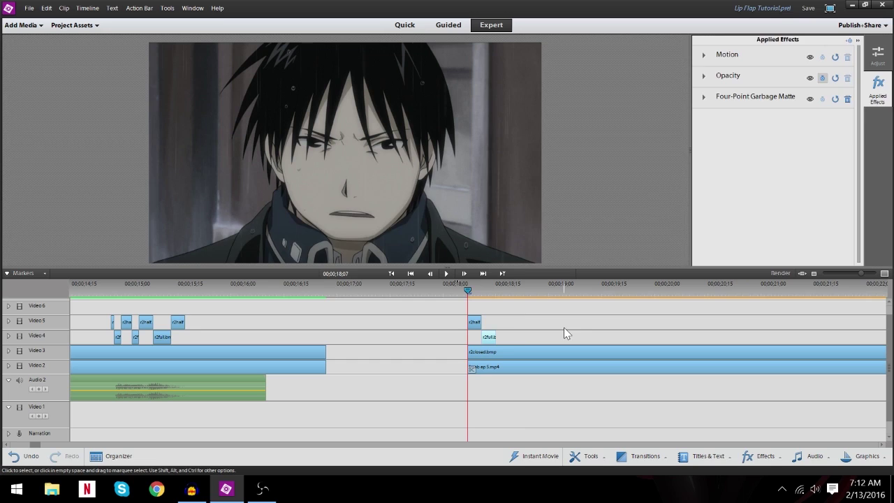
{"action": "left_click", "coordinate": [563, 326]}
{"action": "key", "text": "Right"}
{"action": "key", "text": "Right"}
{"action": "key", "text": "Right"}
{"action": "key", "text": "Right"}
{"action": "key", "text": "Right"}
{"action": "key", "text": "Right"}
{"action": "key", "text": "Right"}
{"action": "key", "text": "Right"}
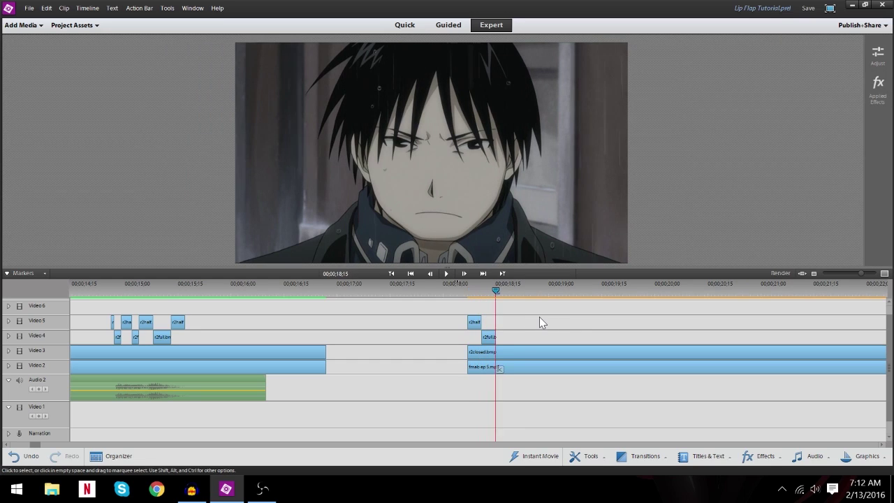
Step: Paste copies of the short r2half.bmp and r2full.bmp pair at 00;00;19;04 and near 00;00;20;00, shifting the last r2full.bmp slightly later
{"action": "left_click_drag", "start_coordinate": [524, 314], "coordinate": [475, 343]}
{"action": "left_click", "coordinate": [563, 290]}
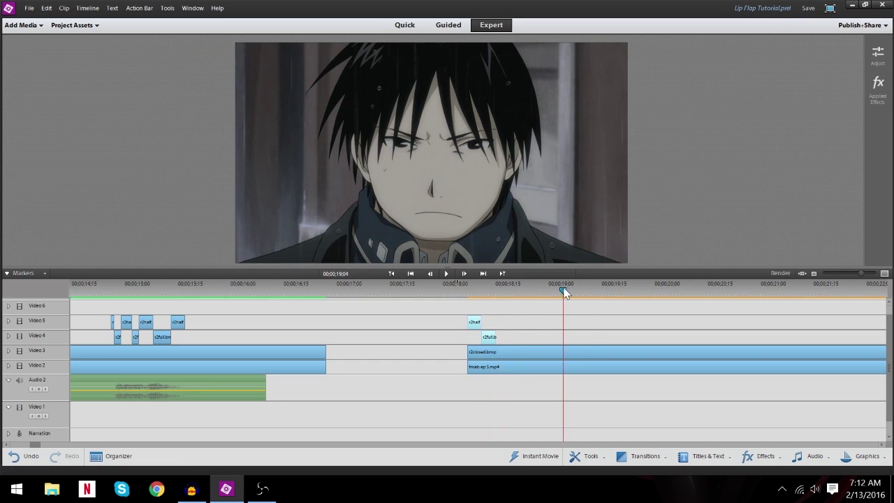
{"action": "key", "text": "ctrl+v"}
{"action": "left_click", "coordinate": [655, 289]}
{"action": "key", "text": "ctrl+v"}
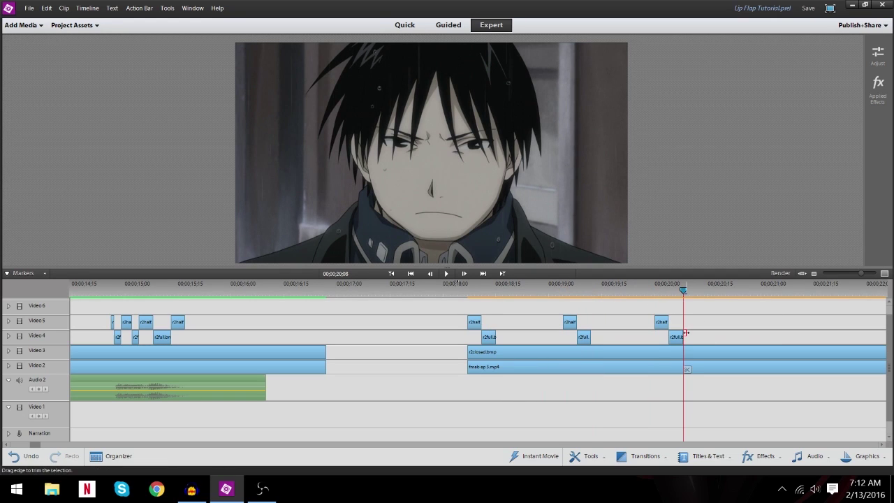
{"action": "left_click_drag", "start_coordinate": [675, 335], "coordinate": [701, 337]}
{"action": "scroll", "coordinate": [681, 329], "scroll_direction": "down", "scroll_amount": 2}
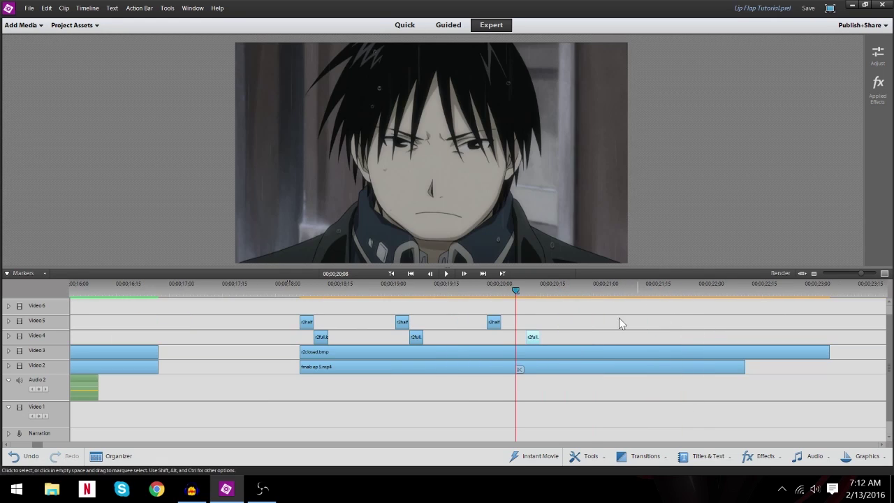
Step: Play the copied mouth flaps from 00;00;18;05, replay them from the second pair and stop at 00;00;20;25
{"action": "left_click", "coordinate": [293, 287]}
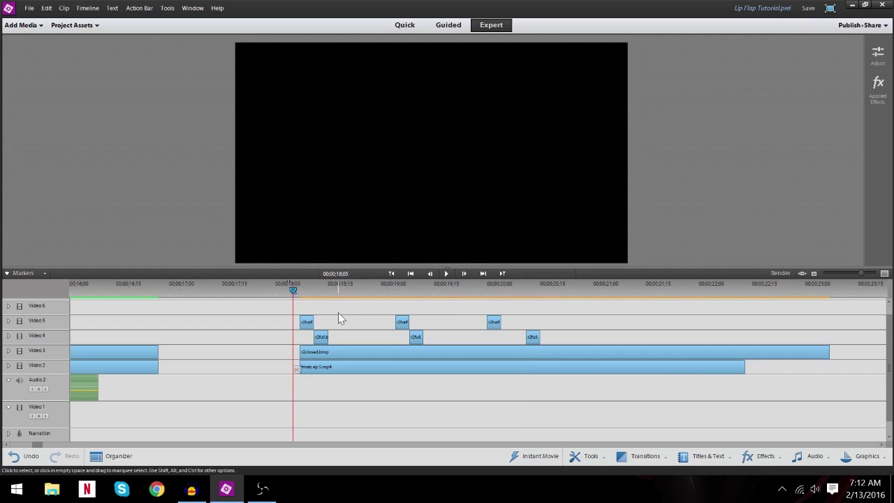
{"action": "left_click", "coordinate": [446, 274]}
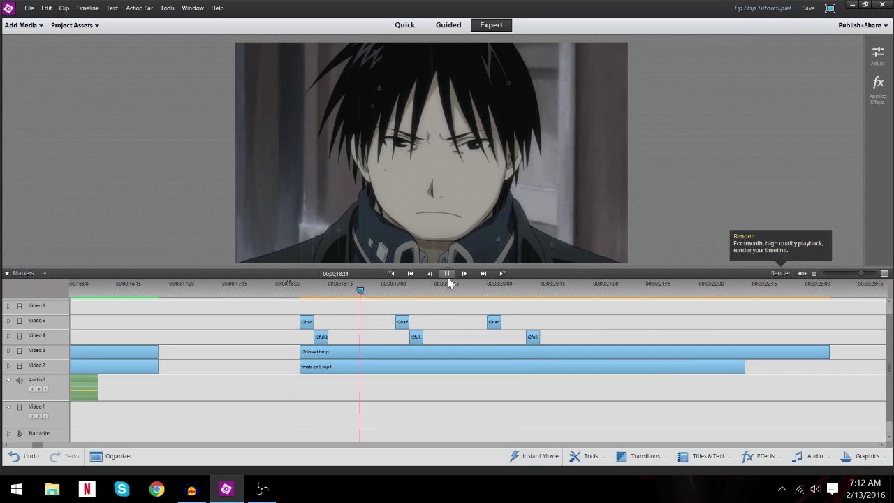
{"action": "left_click", "coordinate": [381, 289]}
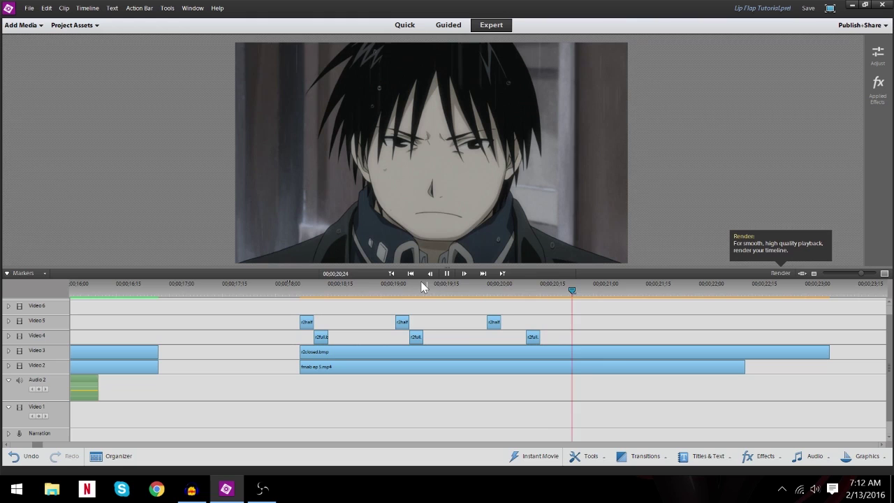
{"action": "left_click", "coordinate": [442, 275]}
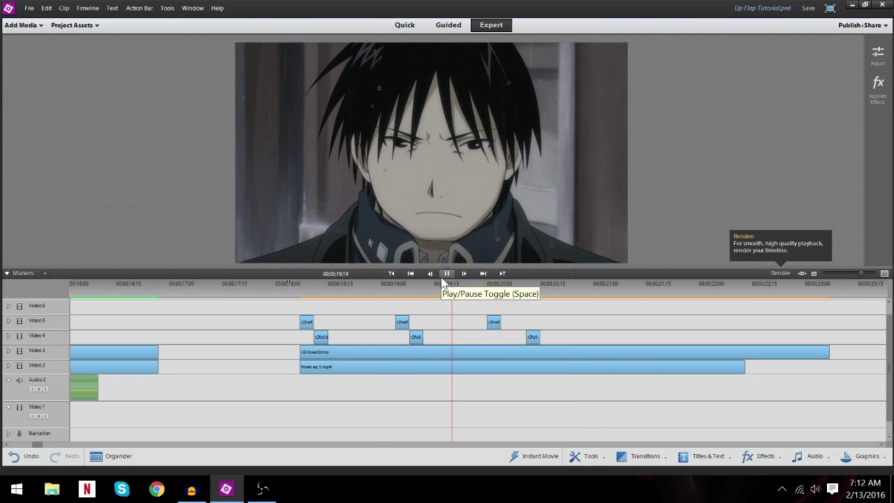
{"action": "left_click", "coordinate": [448, 274]}
Step: Play the finished second lip-flap section with its dialogue from near its start through to 00;00;16;29
{"action": "scroll", "coordinate": [388, 324], "scroll_direction": "up", "scroll_amount": 6}
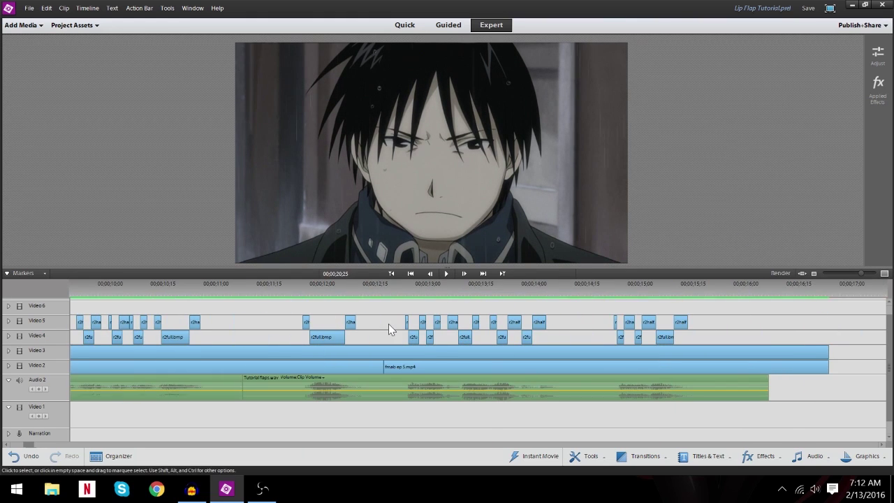
{"action": "left_click", "coordinate": [812, 273]}
{"action": "left_click", "coordinate": [811, 273]}
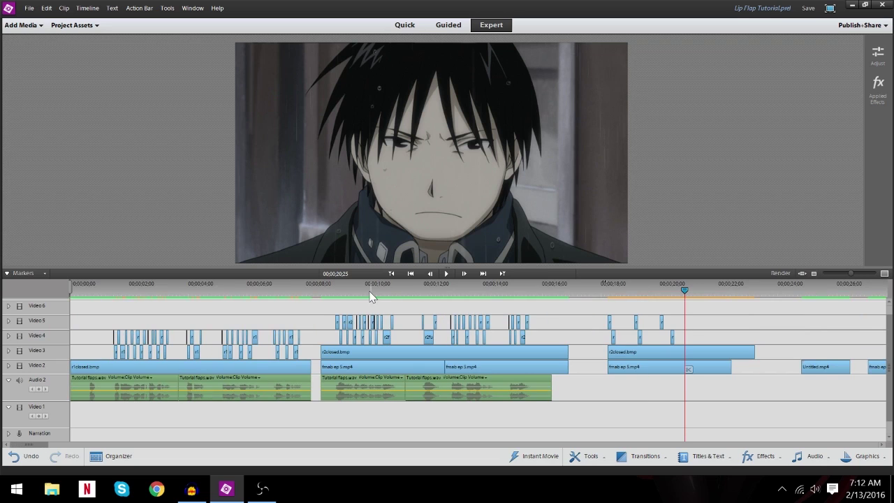
{"action": "left_click", "coordinate": [331, 291]}
{"action": "left_click", "coordinate": [447, 273]}
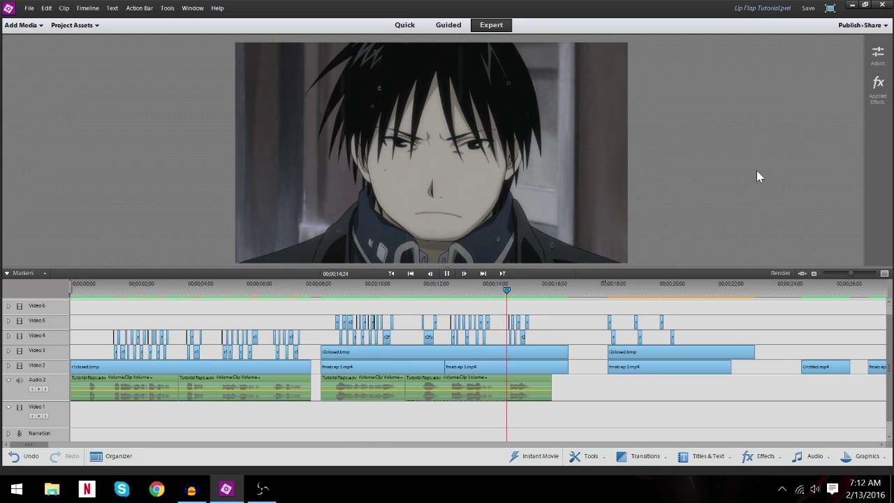
{"action": "key", "text": "space"}
Step: Scrub and play the section's last spoken phrase, comparing the mouth clips after 00;00;14;24 with the audio waveform
{"action": "left_click", "coordinate": [882, 273]}
{"action": "scroll", "coordinate": [576, 322], "scroll_direction": "up", "scroll_amount": 4}
{"action": "scroll", "coordinate": [449, 325], "scroll_direction": "down", "scroll_amount": 1}
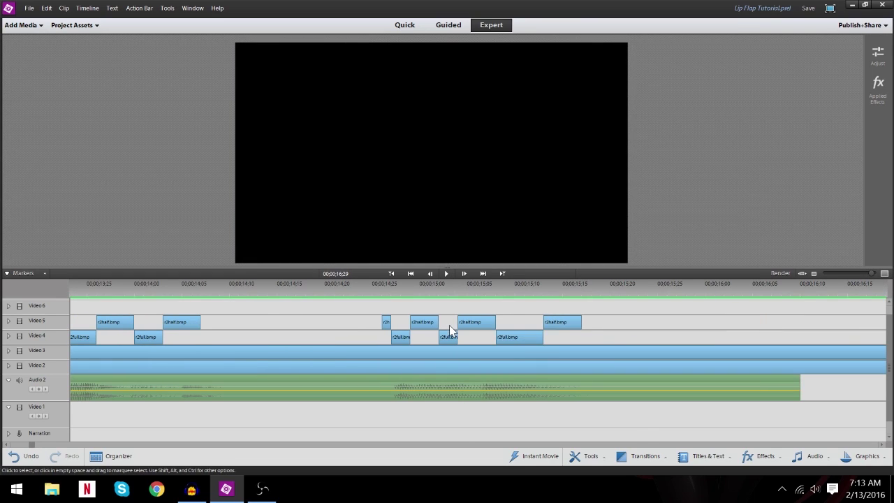
{"action": "left_click", "coordinate": [447, 385]}
{"action": "left_click", "coordinate": [363, 288]}
{"action": "left_click_drag", "start_coordinate": [367, 290], "coordinate": [581, 342]}
{"action": "left_click", "coordinate": [354, 288]}
{"action": "key", "text": "space"}
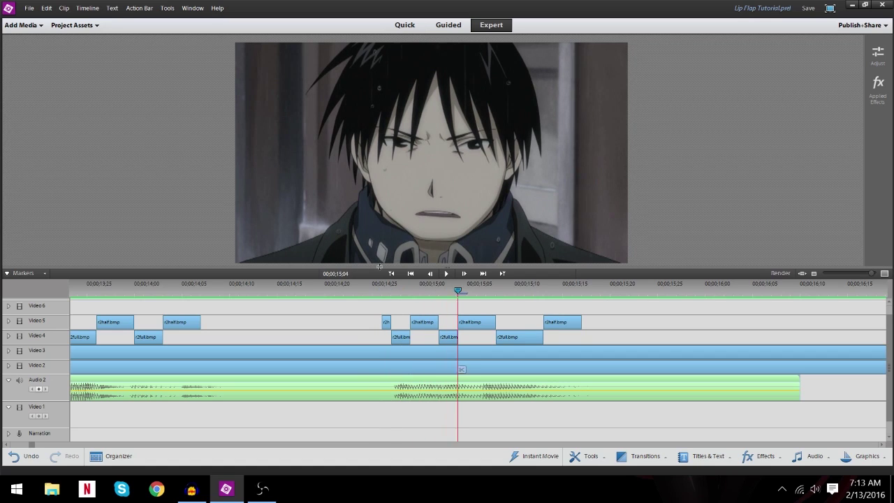
Step: Step frame by frame through the half-open and fully open mouths between 00;00;15;04 and 00;00;15;09
{"action": "key", "text": "Left"}
{"action": "key", "text": "Left"}
{"action": "key", "text": "Left"}
{"action": "key", "text": "Left"}
{"action": "key", "text": "Left"}
{"action": "key", "text": "Left"}
{"action": "key", "text": "Left"}
{"action": "key", "text": "Left"}
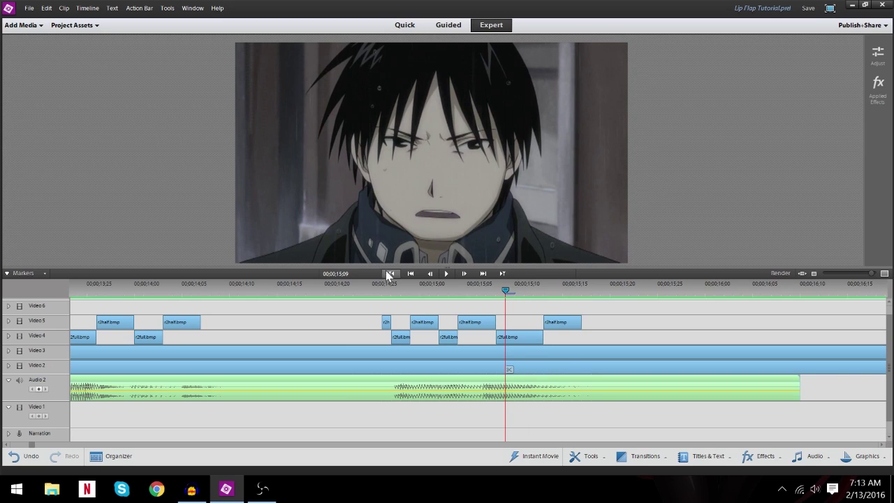
Step: Step through the last phrase's complete mouth sequence frame by frame from 00;00;14;24 to 00;00;15;19
{"action": "left_click", "coordinate": [363, 289]}
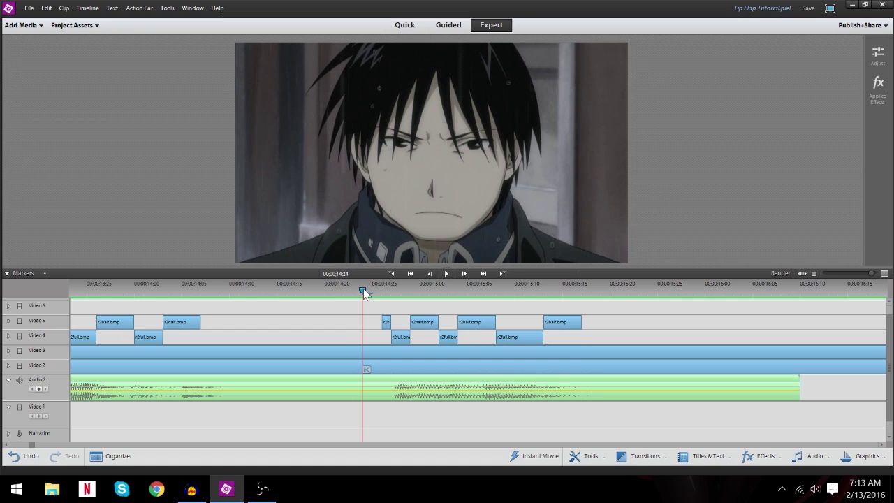
{"action": "key", "text": "Right"}
{"action": "key", "text": "Right"}
{"action": "key", "text": "Right"}
{"action": "key", "text": "Right"}
{"action": "key", "text": "Right"}
{"action": "key", "text": "Right"}
{"action": "key", "text": "Right"}
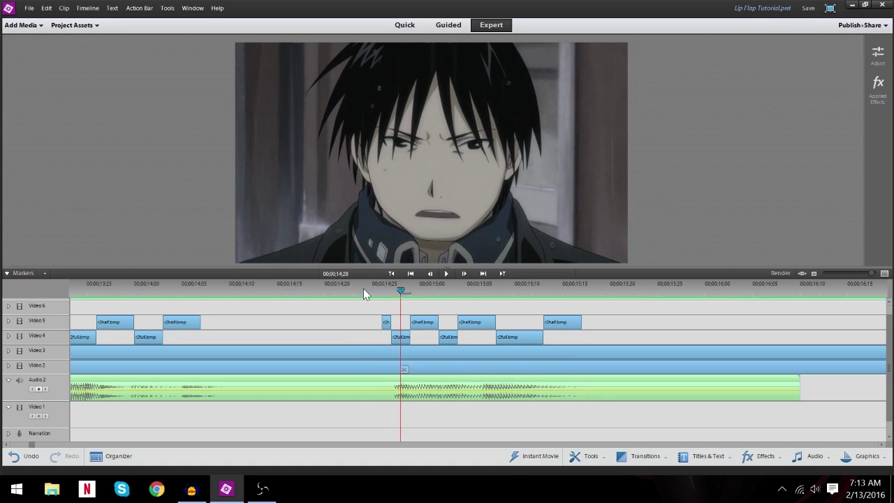
{"action": "key", "text": "Right"}
{"action": "key", "text": "Right"}
{"action": "key", "text": "Right"}
{"action": "key", "text": "Right"}
{"action": "key", "text": "Right"}
{"action": "key", "text": "Right"}
{"action": "key", "text": "Right"}
{"action": "key", "text": "Right"}
{"action": "key", "text": "Right"}
{"action": "key", "text": "Right"}
{"action": "key", "text": "Right"}
{"action": "key", "text": "Right"}
{"action": "key", "text": "Right"}
{"action": "key", "text": "Right"}
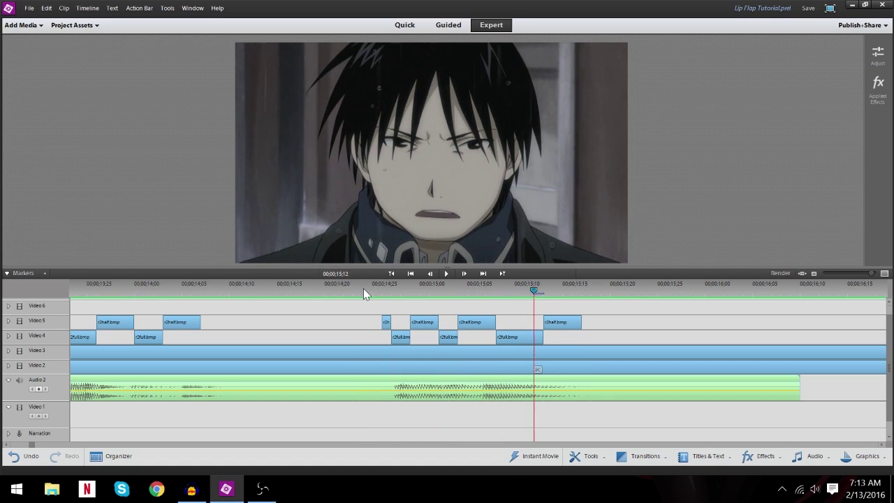
{"action": "key", "text": "Right"}
{"action": "key", "text": "Right"}
{"action": "key", "text": "Right"}
{"action": "key", "text": "Right"}
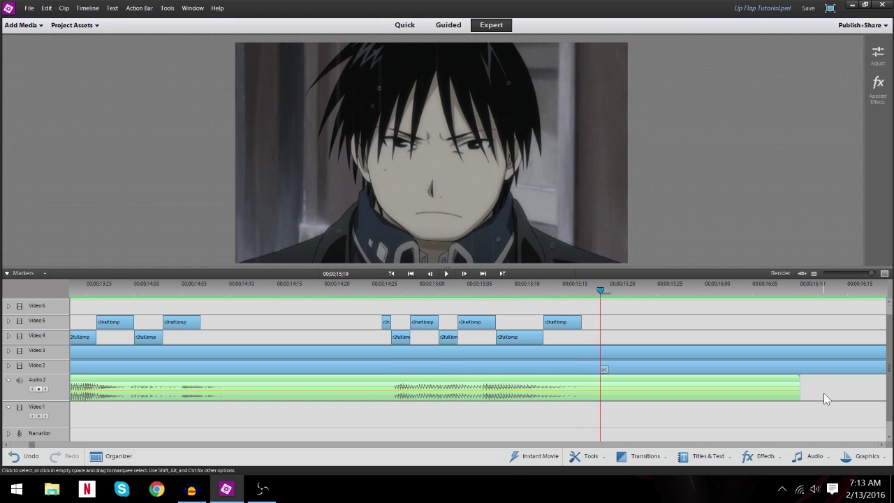
{"action": "left_click", "coordinate": [813, 273]}
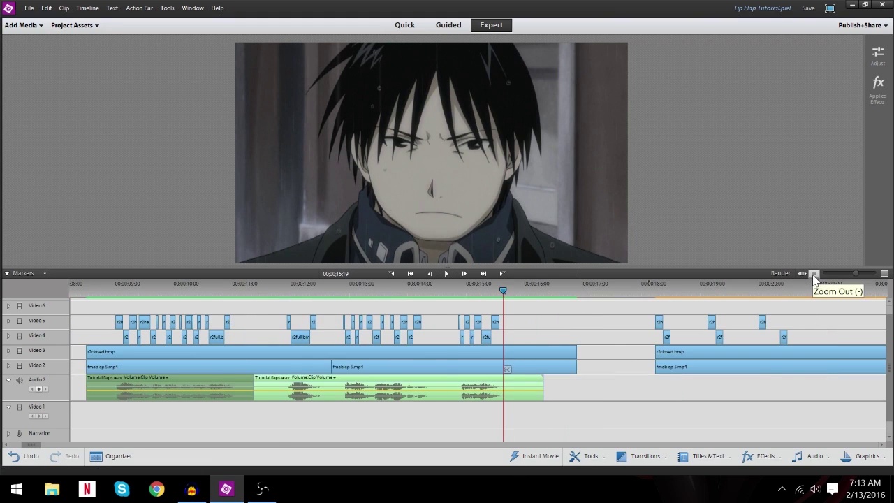
{"action": "left_click", "coordinate": [813, 274]}
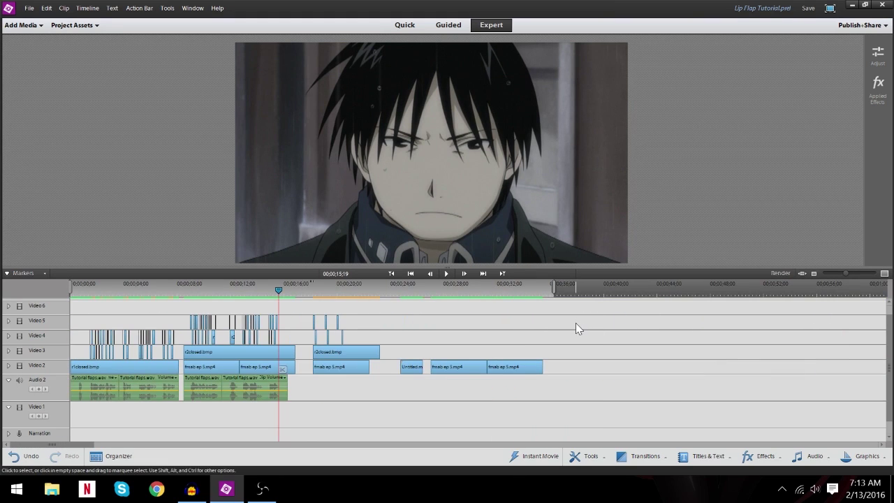